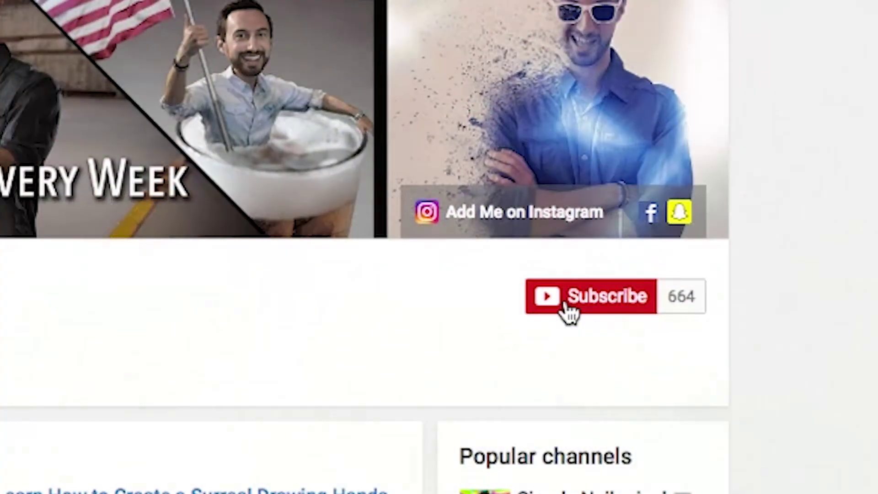
# Subscribe to the channel and save the bell setting 'Send me all notifications for this channel'
pyautogui.click(564, 301)
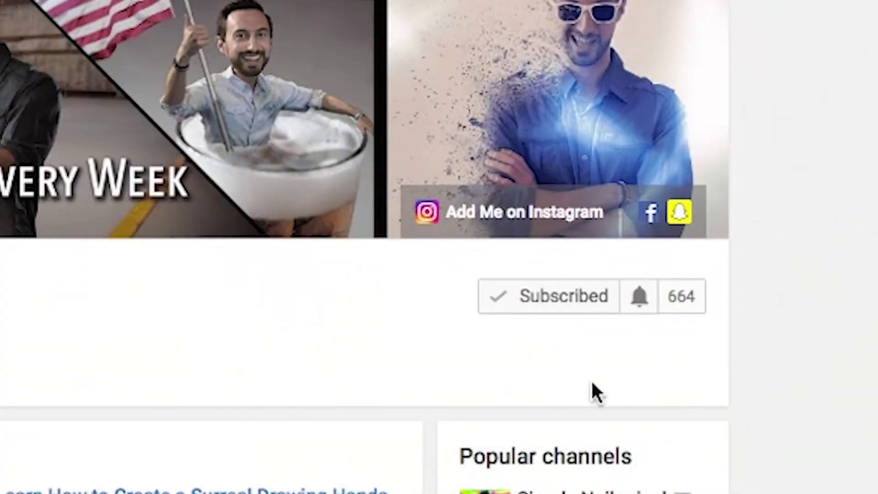
pyautogui.click(642, 298)
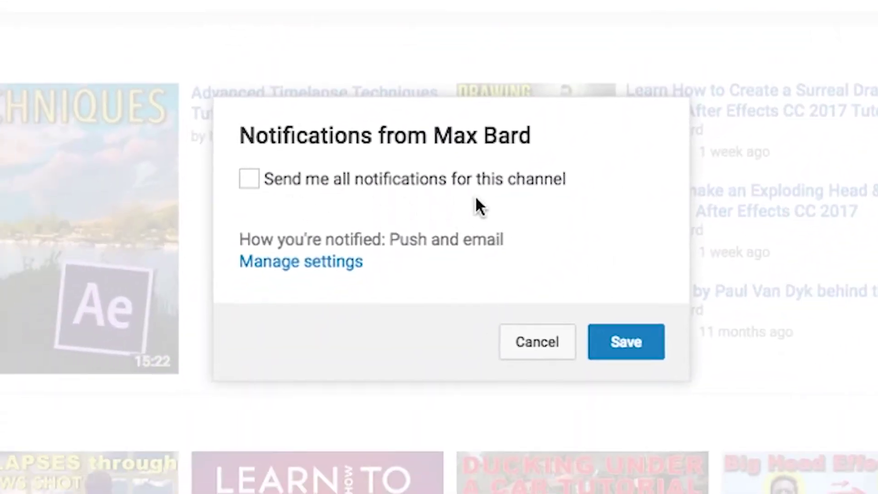
pyautogui.click(249, 179)
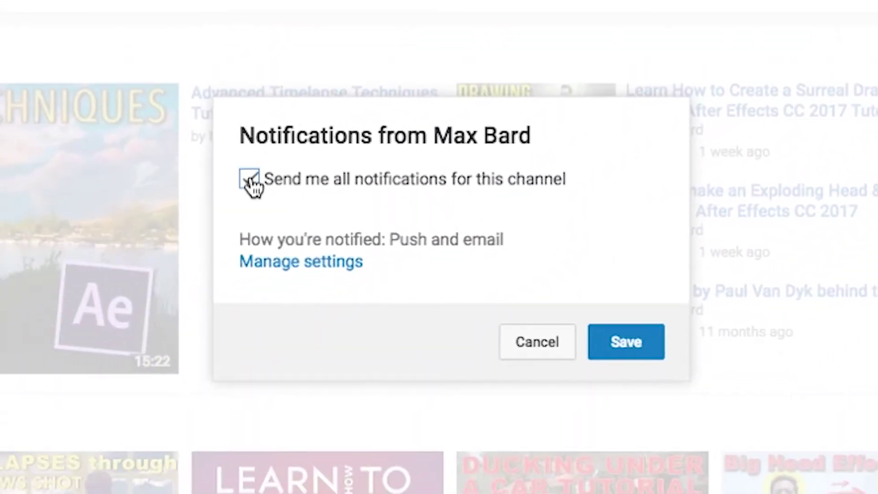
pyautogui.click(625, 342)
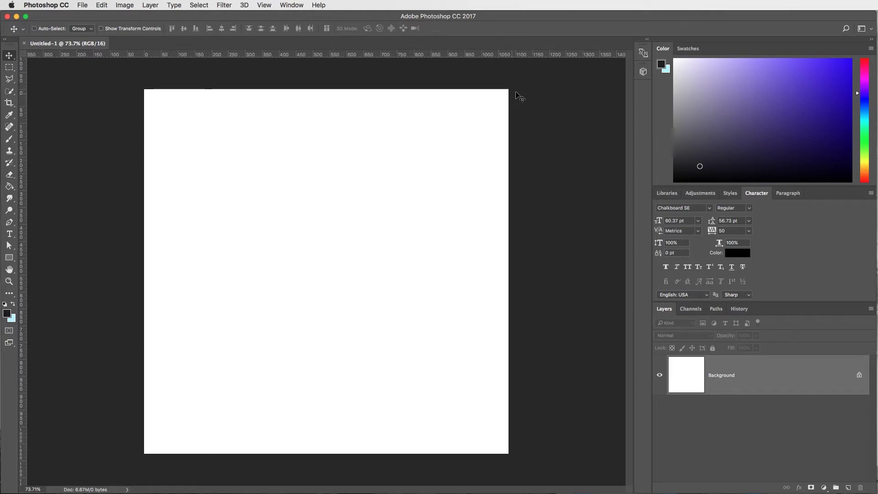
pyautogui.press('super+Tab')
pyautogui.press('super+Tab')
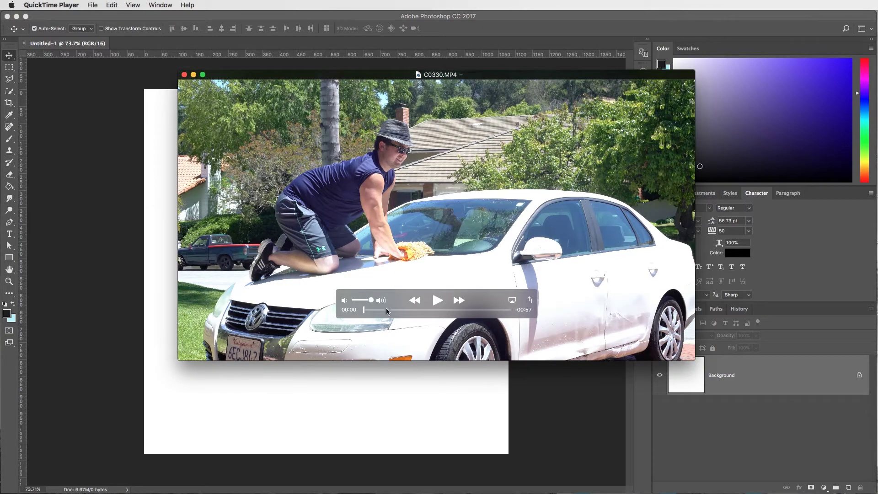
pyautogui.moveTo(694, 358); pyautogui.dragTo(809, 424)
pyautogui.moveTo(552, 74); pyautogui.dragTo(535, 59)
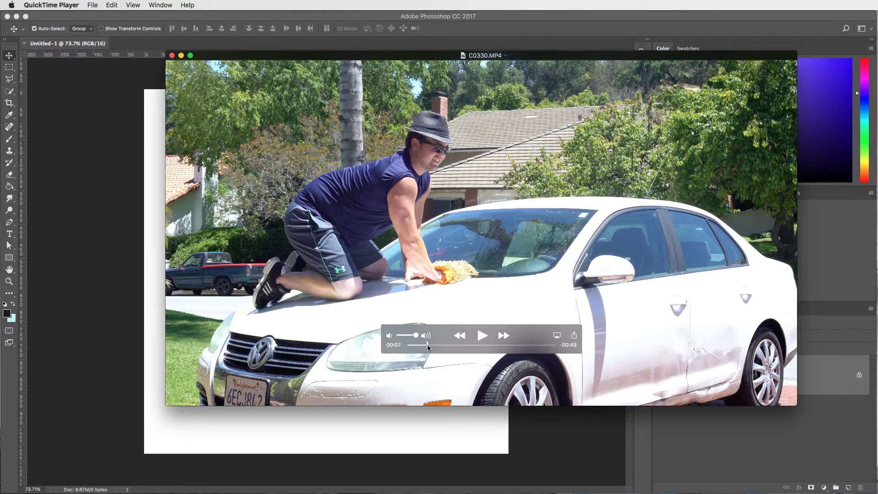
pyautogui.moveTo(430, 347); pyautogui.dragTo(434, 346)
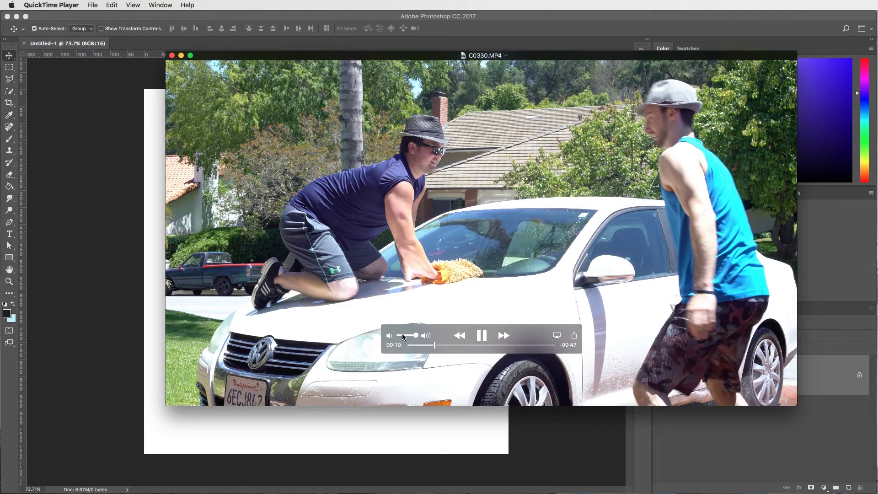
pyautogui.click(402, 333)
pyautogui.moveTo(490, 393)
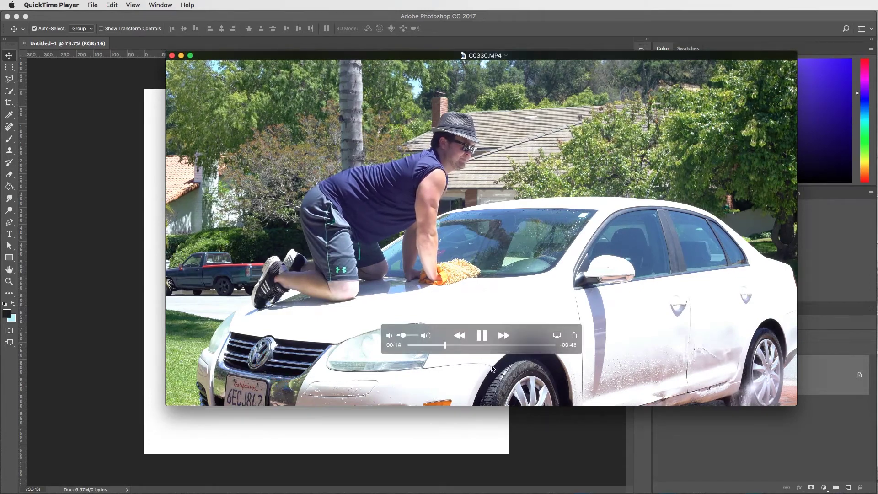
pyautogui.click(476, 344)
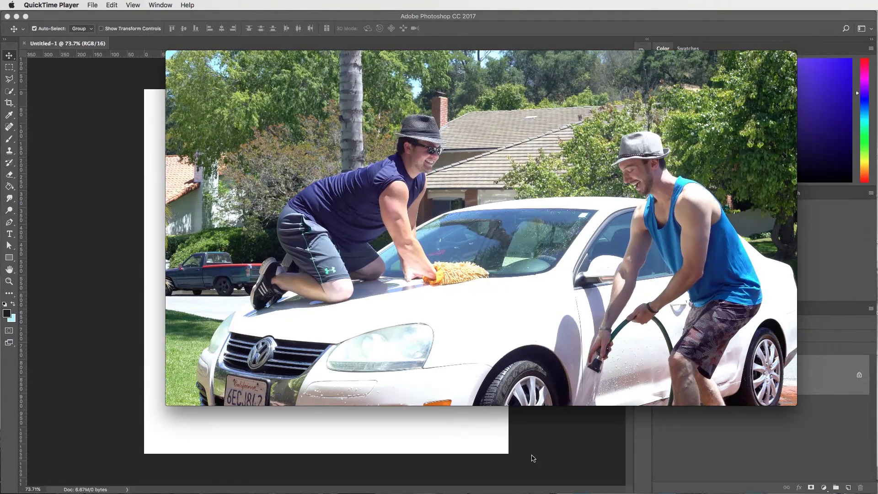
pyautogui.moveTo(481, 338)
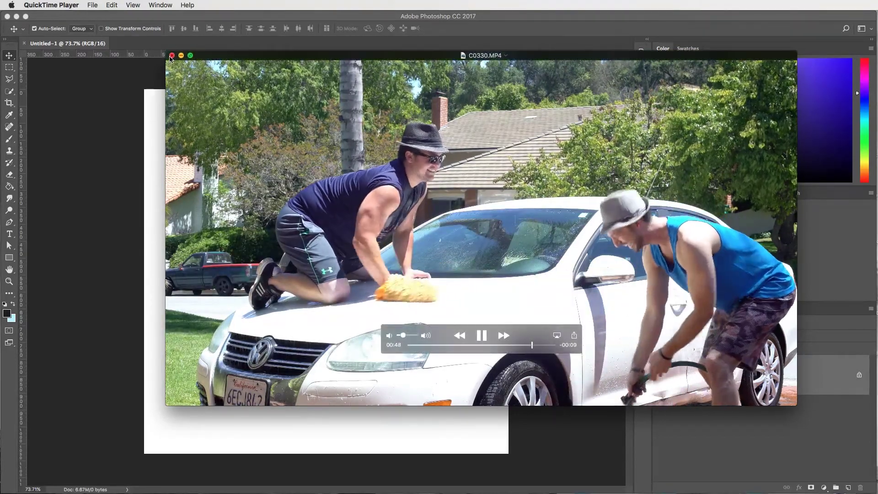
pyautogui.click(172, 54)
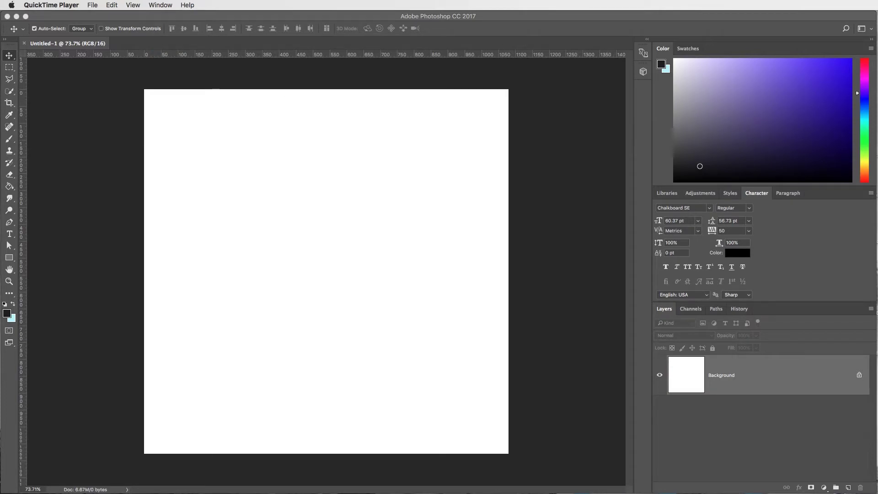
# Open C0330 - Colored.mp4 as a video document, zoom out to fit the frame, and select Move
pyautogui.moveTo(462, 146); pyautogui.dragTo(159, 46)
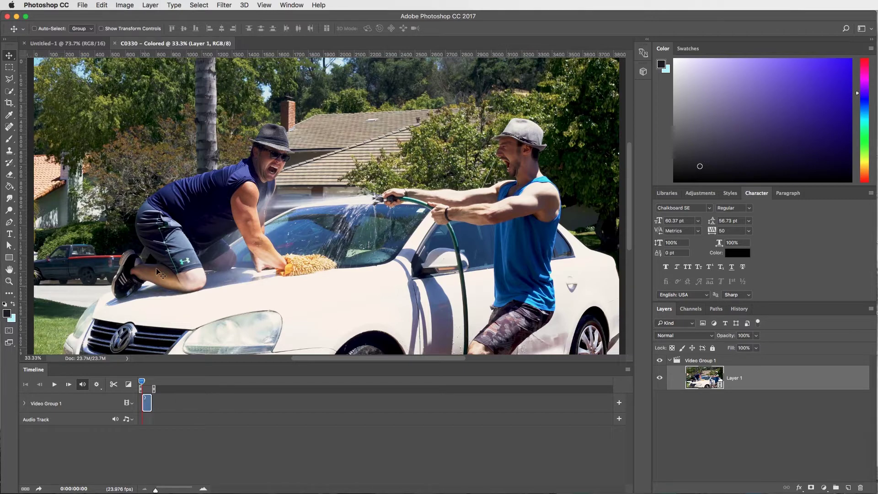
pyautogui.click(223, 160)
pyautogui.press('z')
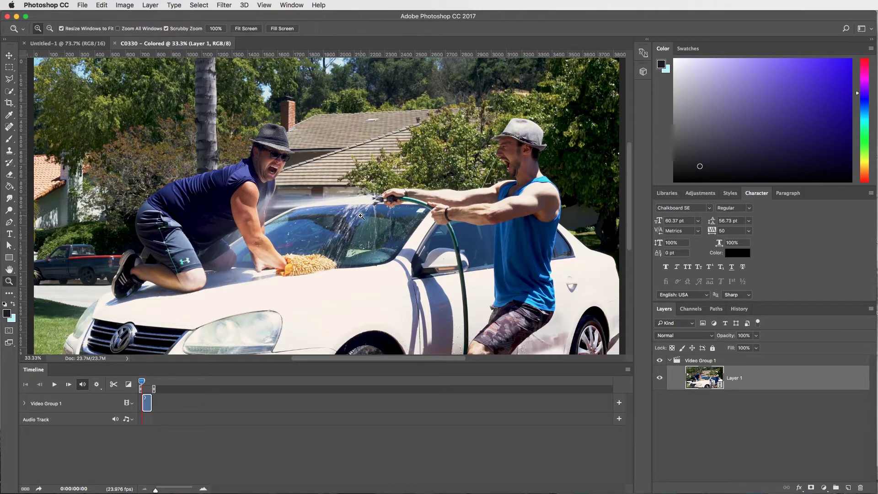
pyautogui.moveTo(384, 227); pyautogui.dragTo(356, 209)
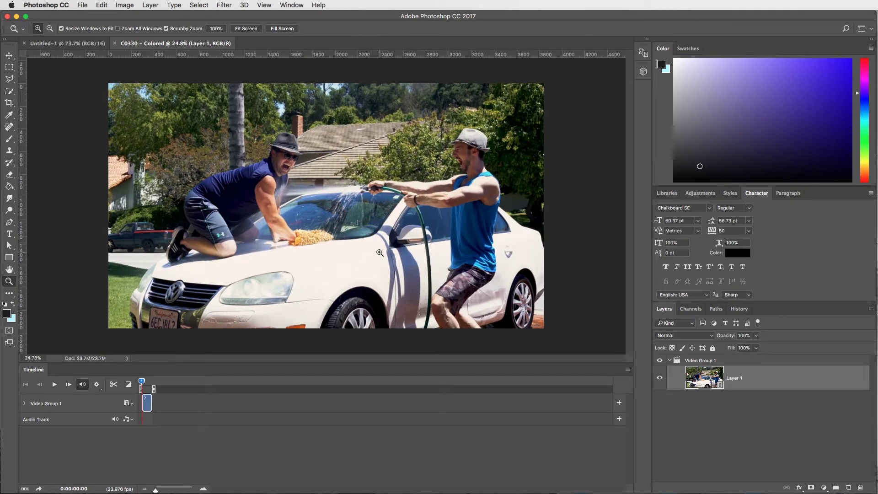
pyautogui.press('v')
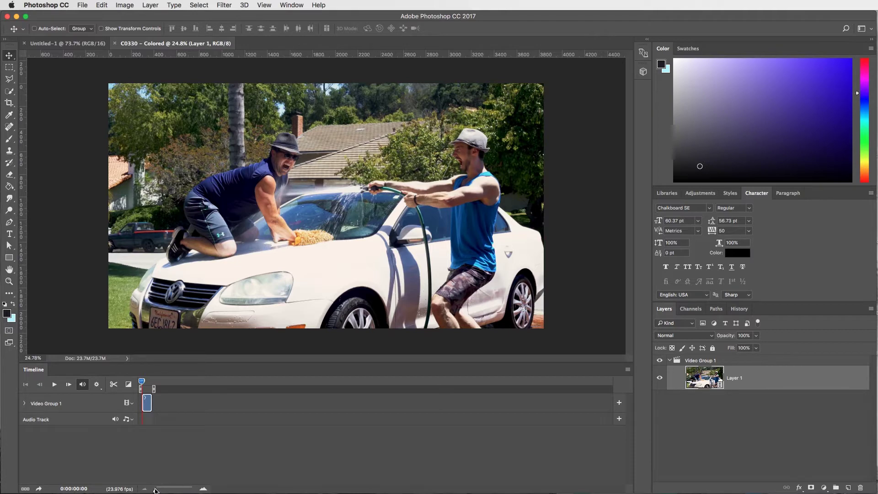
# Zoom the timeline in and trim the clip's start to 00:17
pyautogui.moveTo(155, 490); pyautogui.dragTo(170, 490)
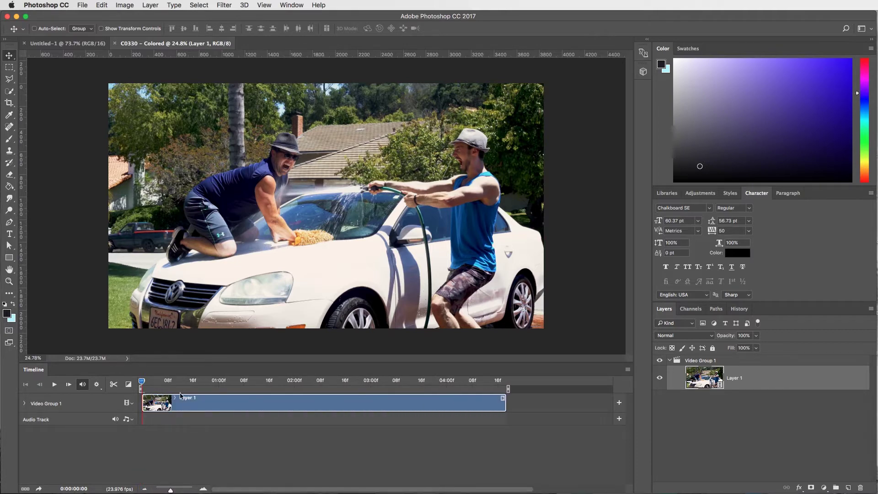
pyautogui.moveTo(141, 381); pyautogui.dragTo(219, 386)
pyautogui.moveTo(143, 402); pyautogui.dragTo(220, 396)
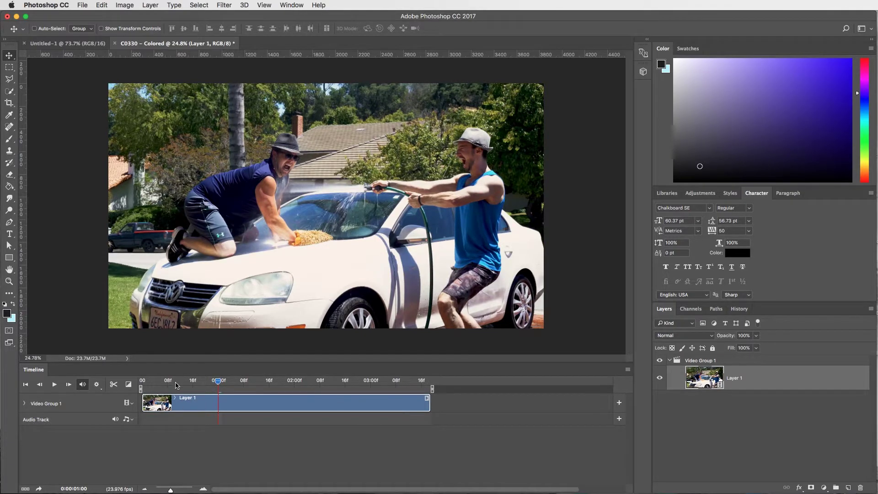
# Preview frames to find a loop point and trim the clip's end to about 01:18
pyautogui.moveTo(150, 382); pyautogui.dragTo(243, 384)
pyautogui.press('space')
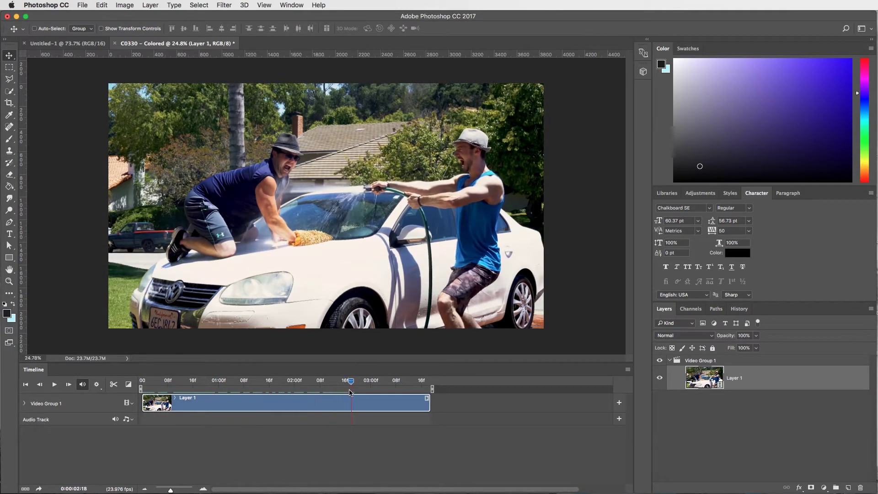
pyautogui.click(270, 392)
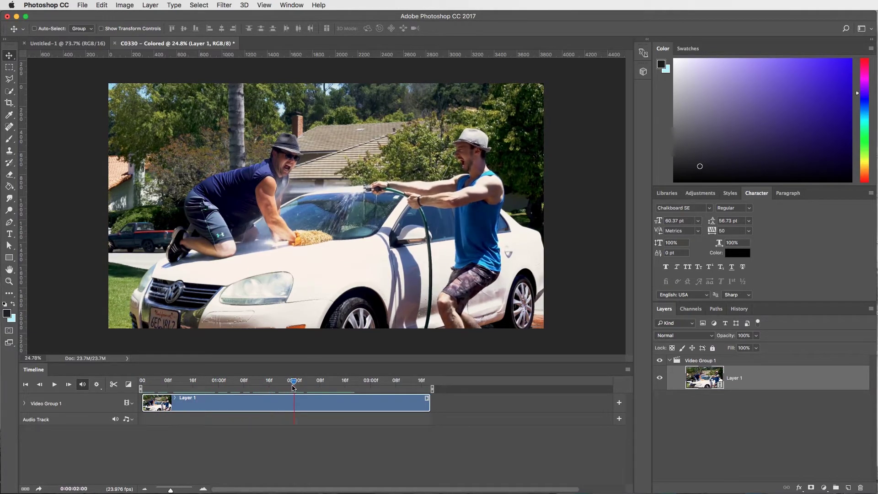
pyautogui.click(288, 388)
pyautogui.moveTo(287, 388); pyautogui.dragTo(131, 397)
pyautogui.click(157, 393)
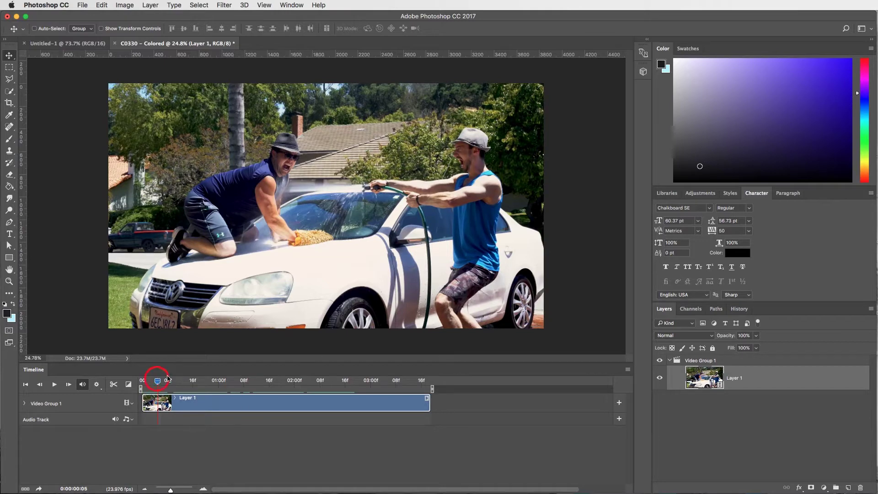
pyautogui.moveTo(170, 379); pyautogui.dragTo(175, 382)
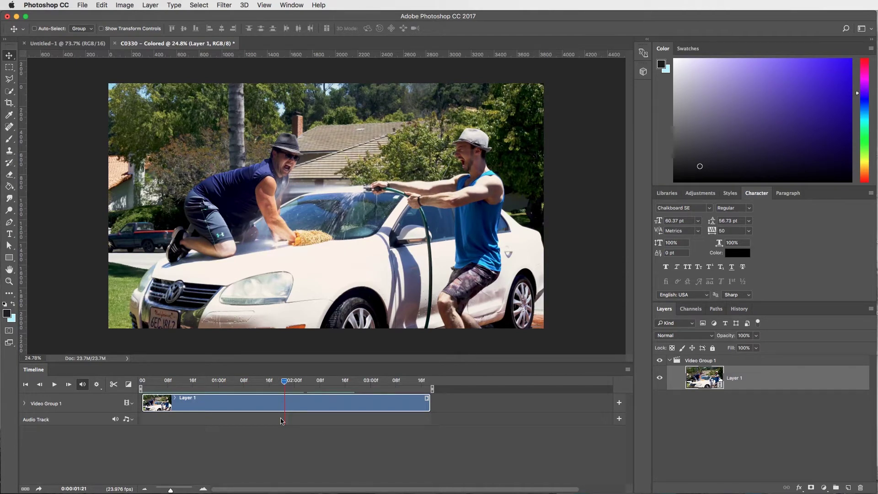
pyautogui.moveTo(285, 382); pyautogui.dragTo(329, 381)
pyautogui.moveTo(255, 379)
pyautogui.mouseDown()
pyautogui.moveTo(171, 382)
pyautogui.moveTo(296, 386)
pyautogui.moveTo(266, 386)
pyautogui.mouseUp()
pyautogui.moveTo(428, 402); pyautogui.dragTo(263, 404)
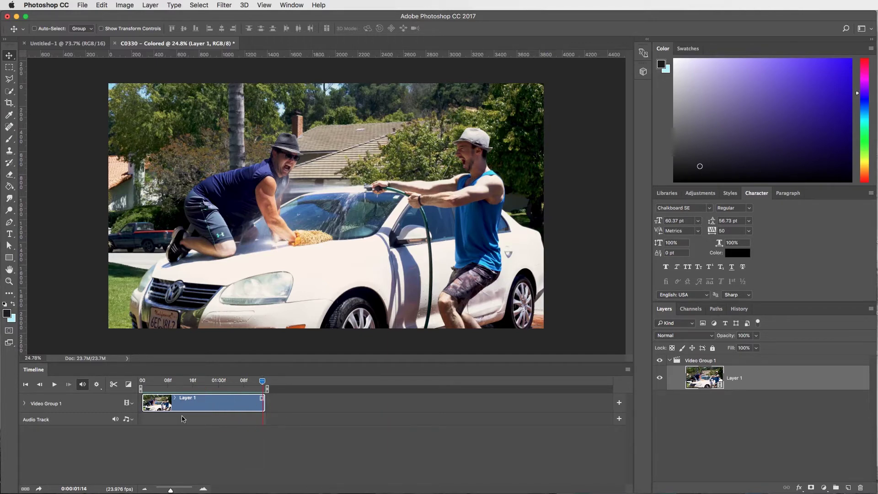
# Duplicate Video Group 1 into Video Group 1 copy and select the copy's clip
pyautogui.click(742, 362)
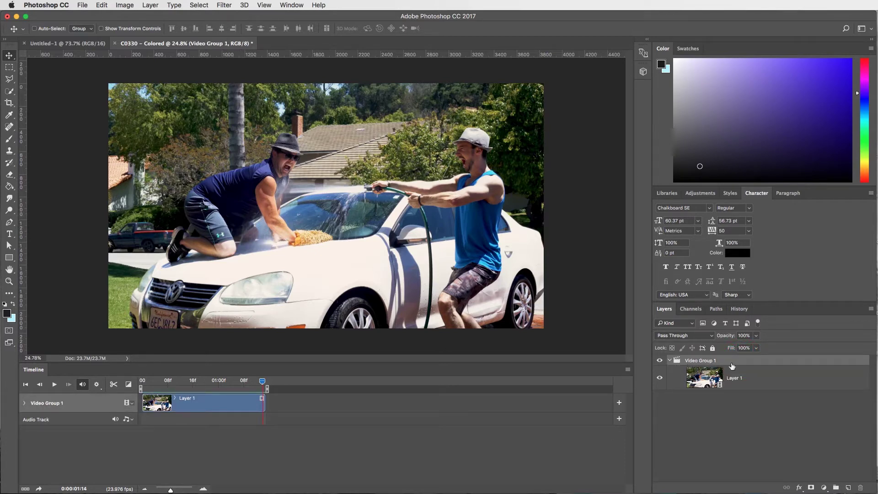
pyautogui.moveTo(728, 361); pyautogui.dragTo(847, 488)
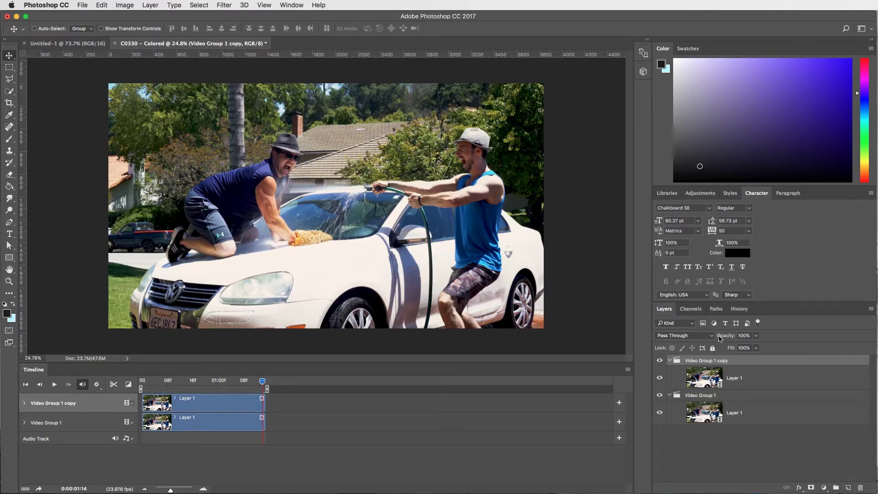
pyautogui.click(215, 400)
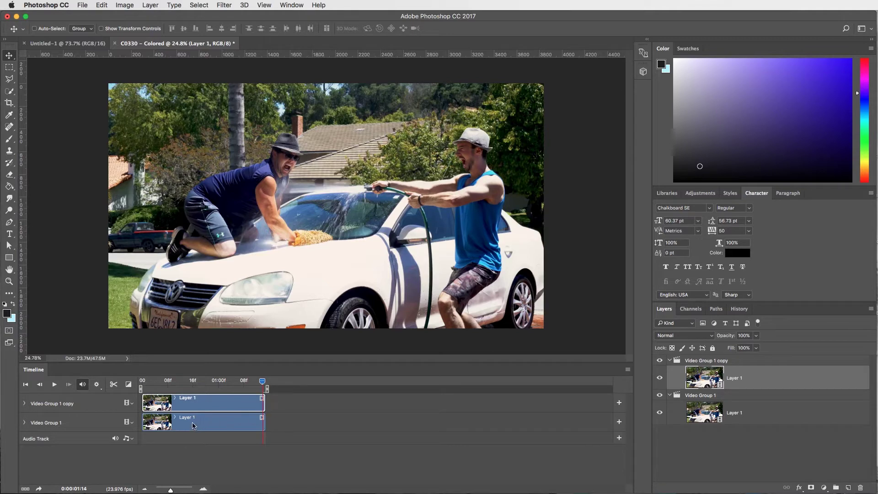
# Shift the Video Group 1 clip later, extend its start earlier, and trim its end to 01:15
pyautogui.moveTo(178, 424); pyautogui.dragTo(302, 425)
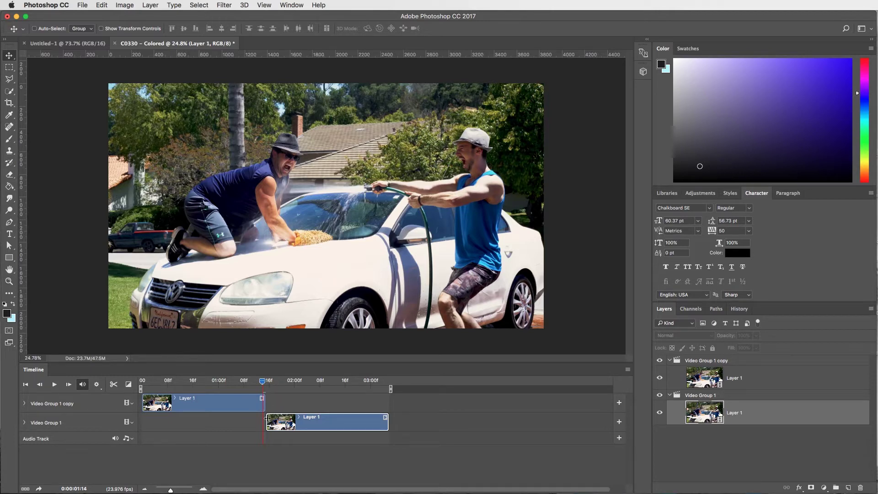
pyautogui.click(261, 380)
pyautogui.moveTo(268, 422); pyautogui.dragTo(167, 420)
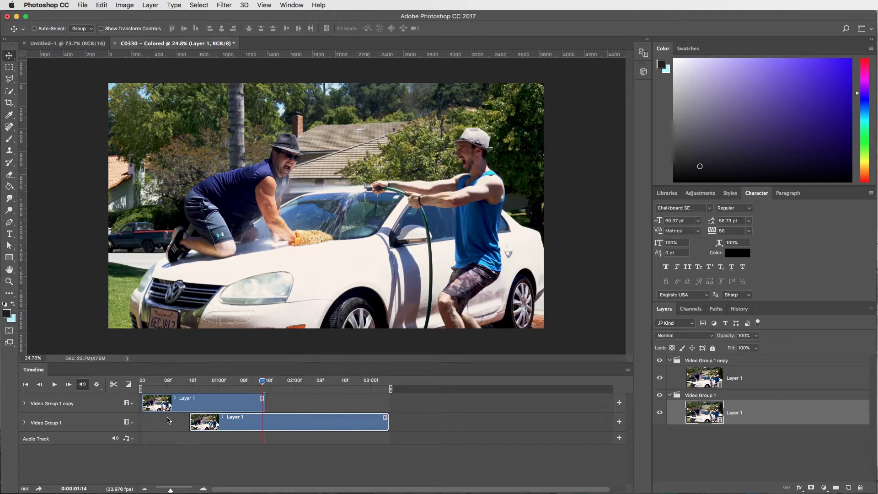
pyautogui.click(202, 403)
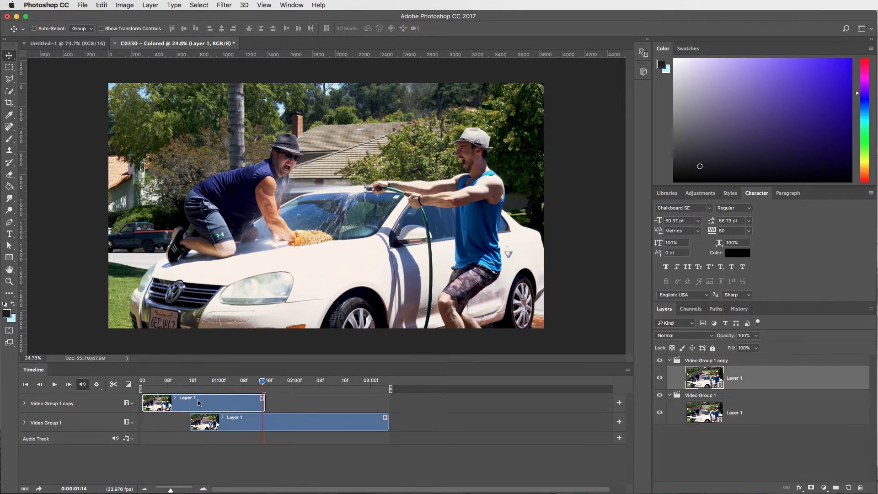
pyautogui.click(249, 424)
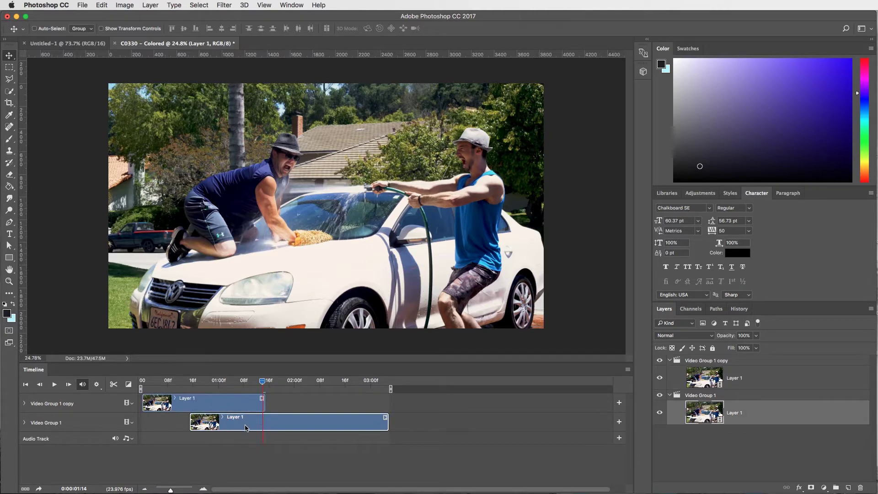
pyautogui.moveTo(387, 422); pyautogui.dragTo(266, 421)
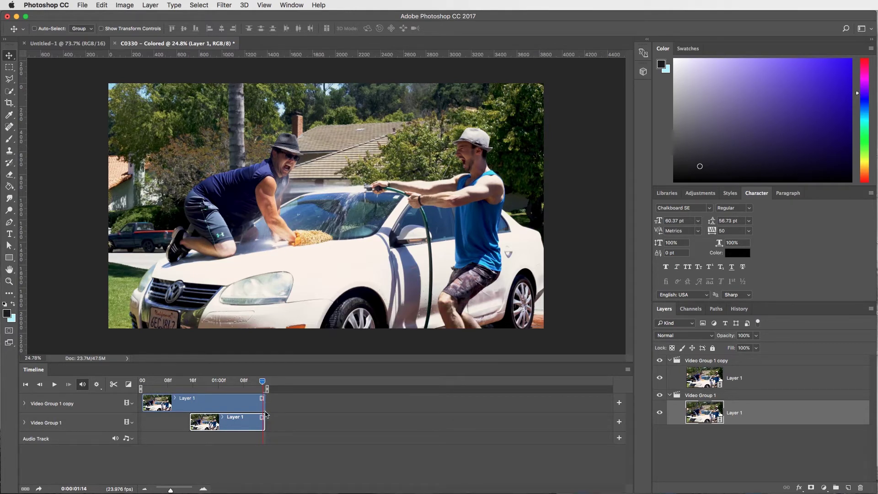
pyautogui.click(256, 403)
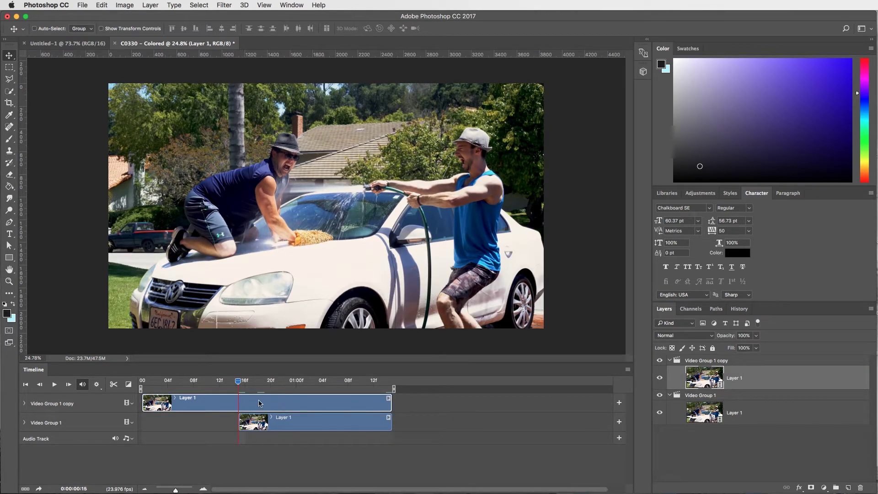
# Keyframe Video Group 1 copy's opacity, setting it to 0% at the clip's last frame
pyautogui.click(25, 403)
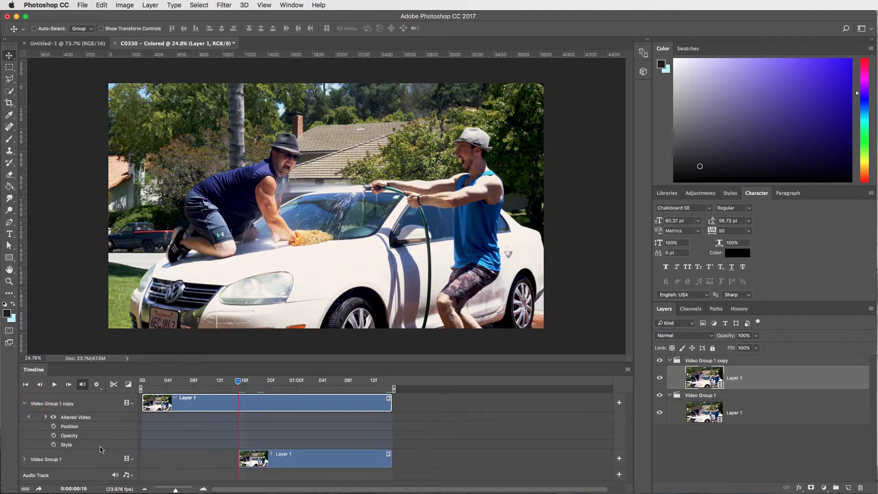
pyautogui.click(53, 436)
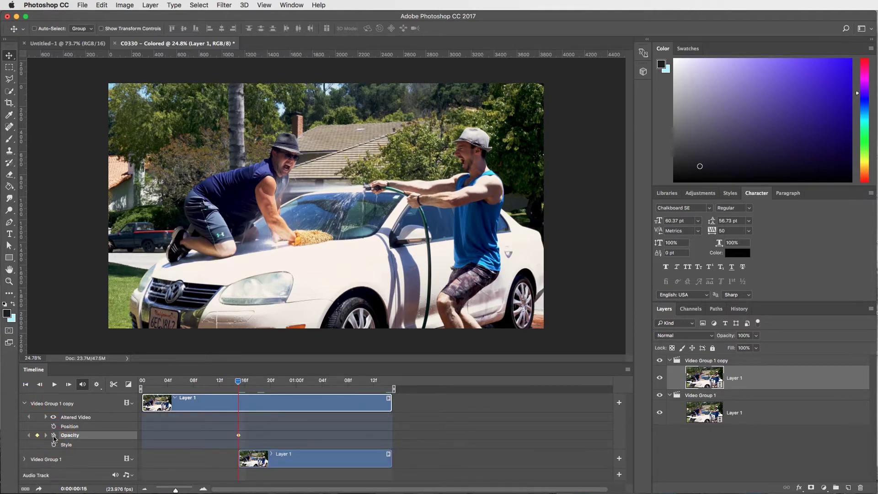
pyautogui.moveTo(366, 380); pyautogui.dragTo(386, 383)
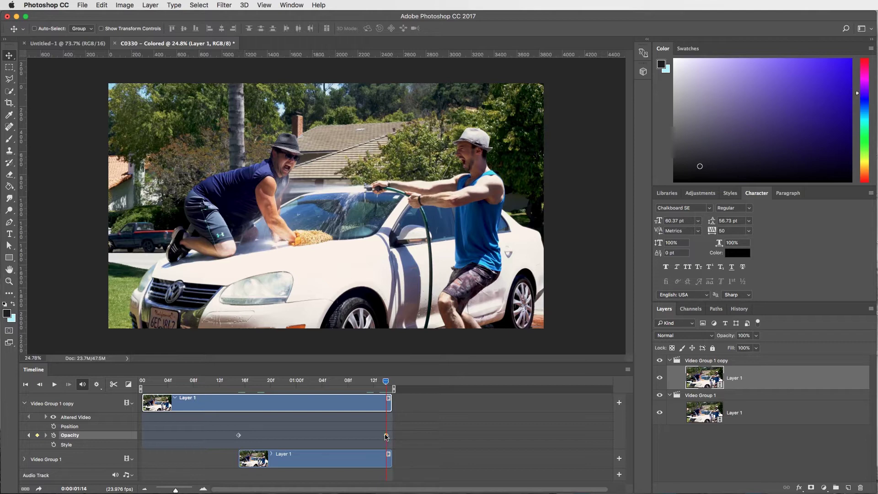
pyautogui.click(743, 335)
pyautogui.write('0')
pyautogui.press('Return')
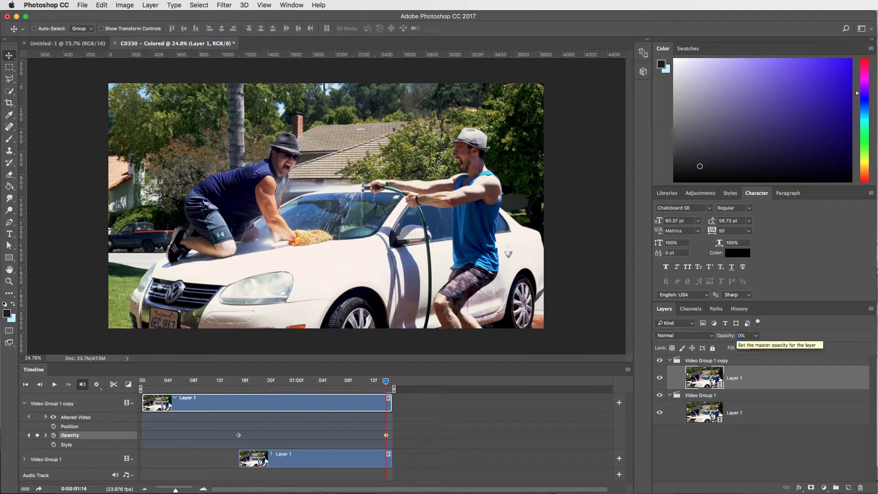
# Move the fade's starting keyframe to about 01:04 and play back to preview the fade
pyautogui.click(244, 380)
pyautogui.moveTo(270, 382); pyautogui.dragTo(386, 389)
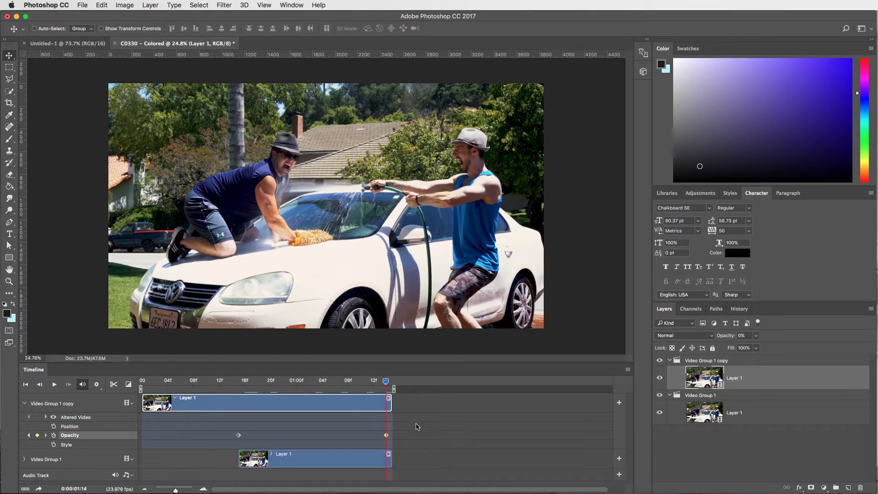
pyautogui.click(145, 382)
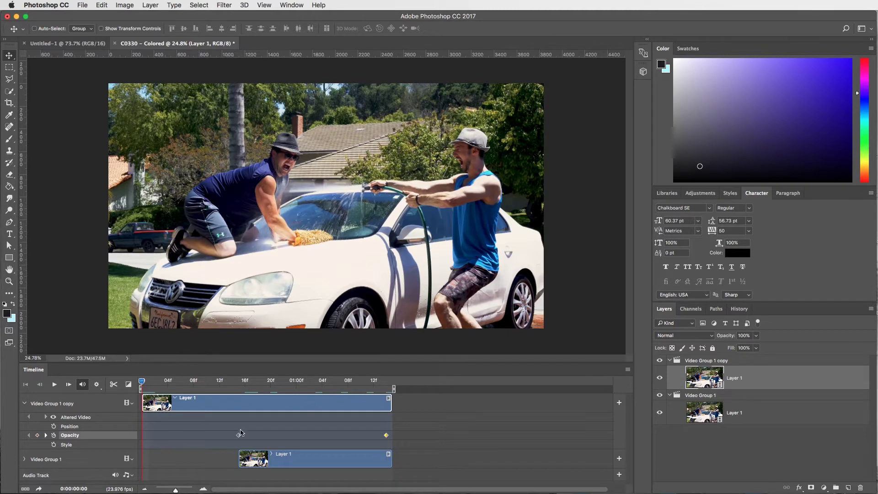
pyautogui.click(297, 383)
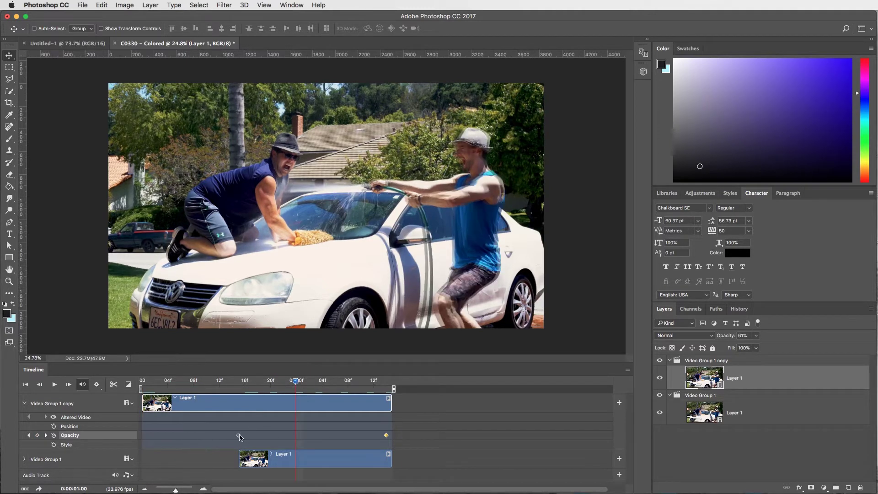
pyautogui.moveTo(239, 435); pyautogui.dragTo(322, 435)
pyautogui.press('space')
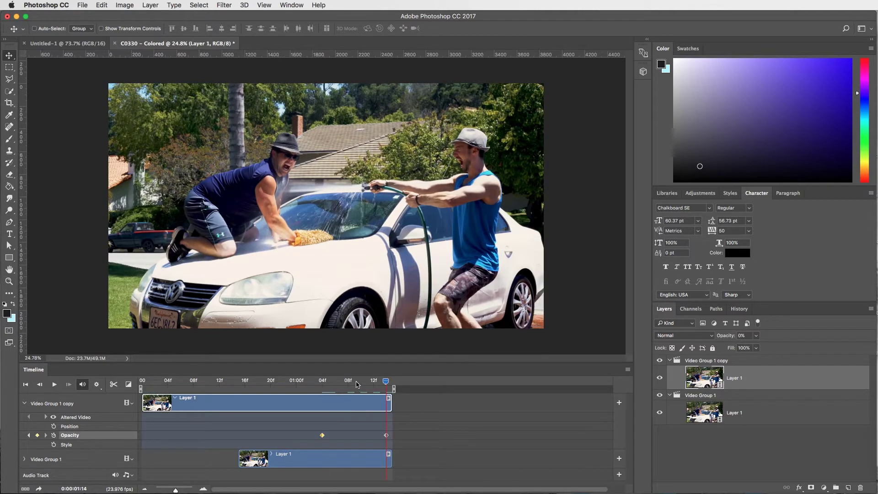
pyautogui.press('space')
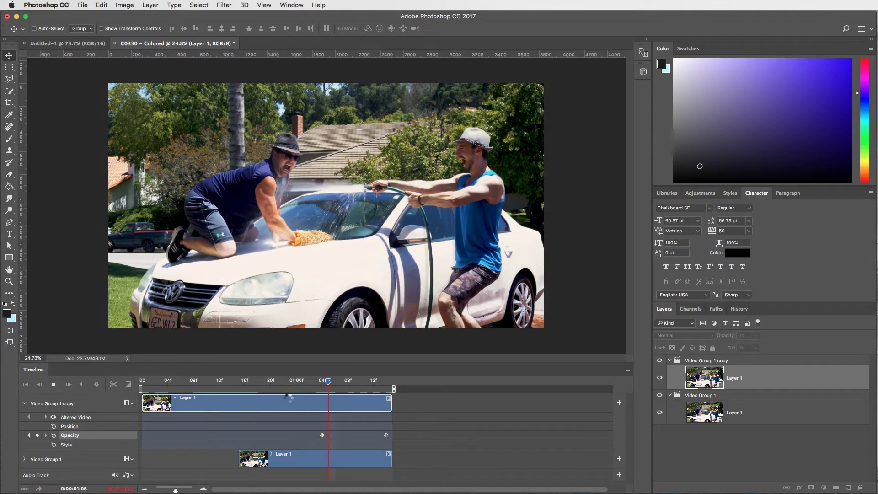
pyautogui.press('space')
# Collapse both groups' rows, return the playhead to frame 0, and select Video Group 1 copy
pyautogui.click(24, 403)
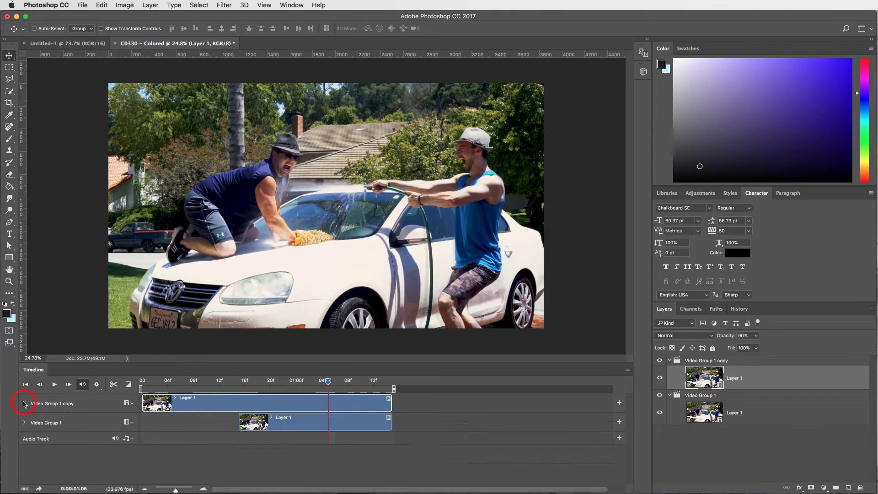
pyautogui.moveTo(157, 380); pyautogui.dragTo(142, 380)
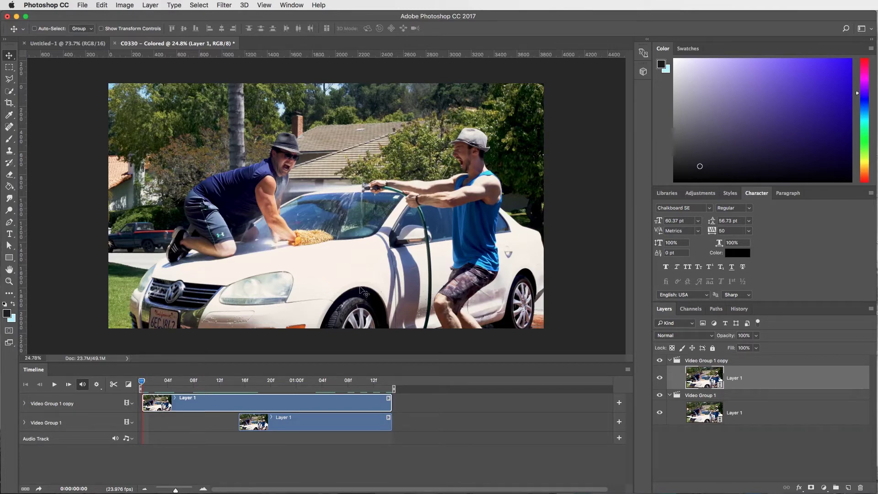
pyautogui.click(735, 360)
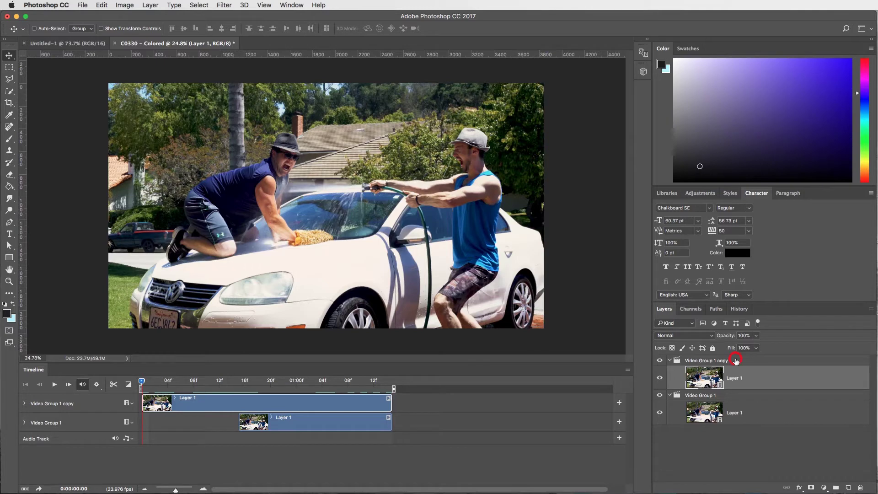
pyautogui.click(669, 360)
pyautogui.click(669, 370)
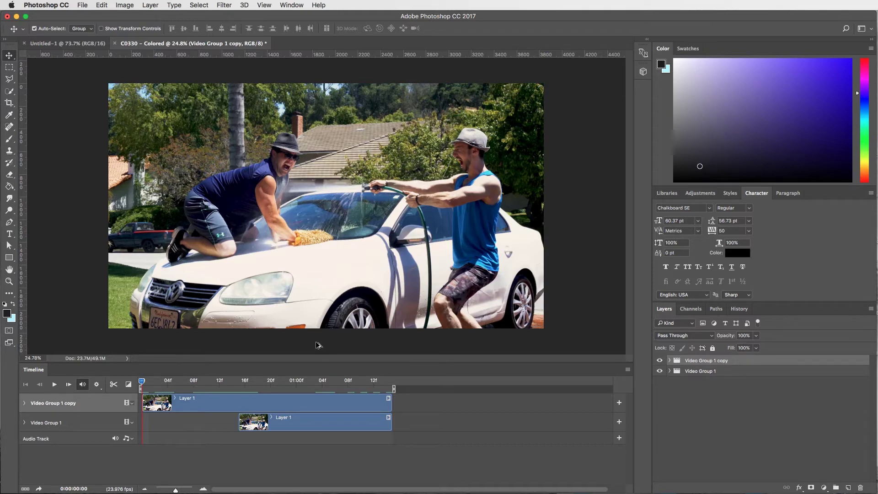
# Stamp the first frame into a new Layer 2 with Cmd+Opt+Shift+E, then scrub to check it
pyautogui.press('super+alt+shift+e')
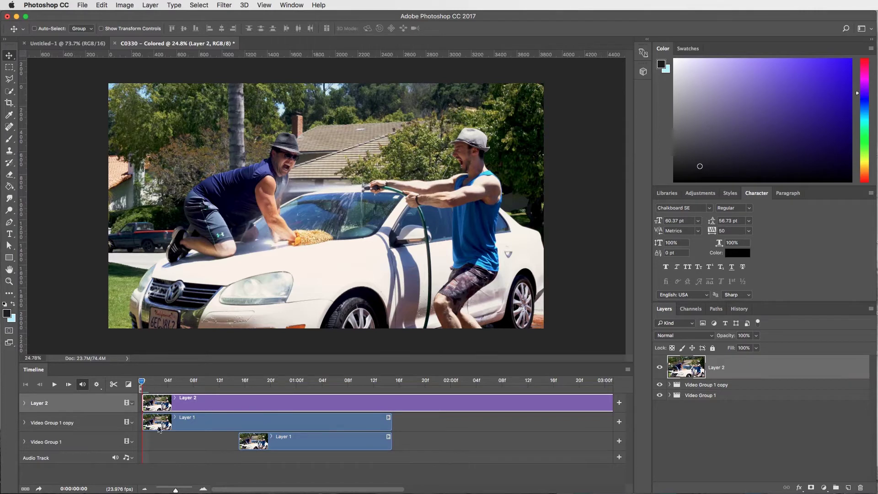
pyautogui.moveTo(160, 383); pyautogui.dragTo(347, 383)
pyautogui.click(237, 381)
# Trim Layer 2's clip to end at 01:15, matching the video clips
pyautogui.click(170, 488)
pyautogui.moveTo(170, 488); pyautogui.dragTo(169, 485)
pyautogui.moveTo(335, 402); pyautogui.dragTo(207, 402)
pyautogui.moveTo(166, 489); pyautogui.dragTo(181, 490)
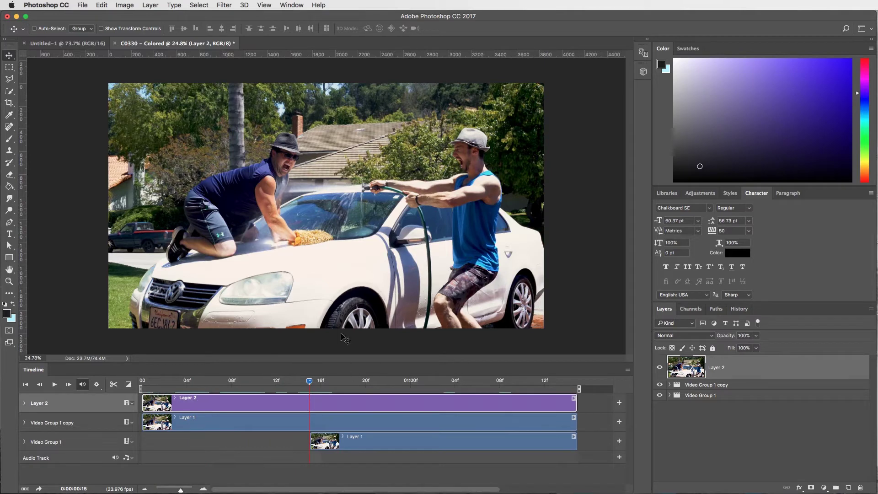
pyautogui.click(330, 401)
pyautogui.click(334, 402)
# Rename Layer 2 to 'Still Frame Layer'
pyautogui.click(734, 367)
pyautogui.click(747, 369)
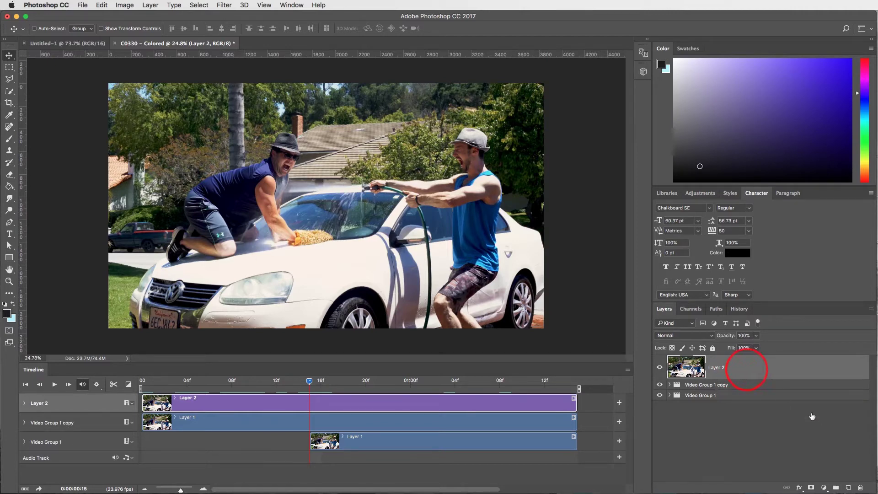
pyautogui.click(740, 363)
pyautogui.doubleClick(718, 367)
pyautogui.write('S')
pyautogui.write('ayer')
pyautogui.press('Return')
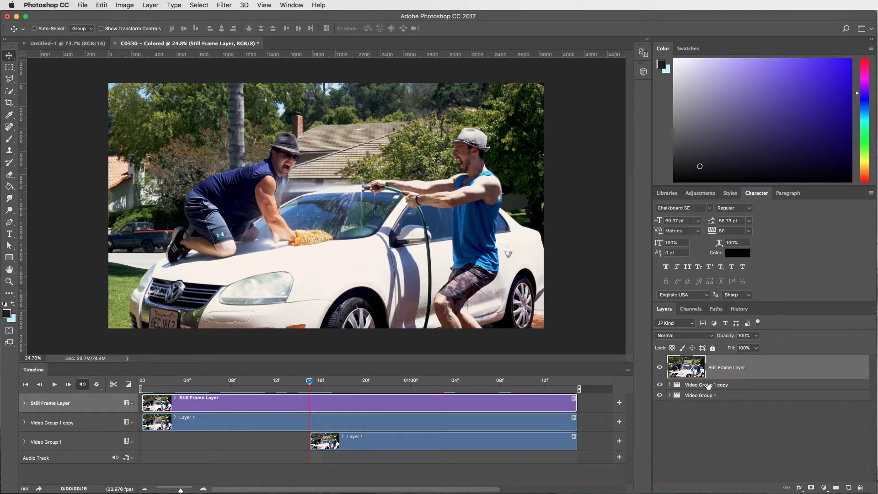
# Add a white layer mask to Still Frame Layer and pick the Brush with black foreground colour
pyautogui.click(810, 488)
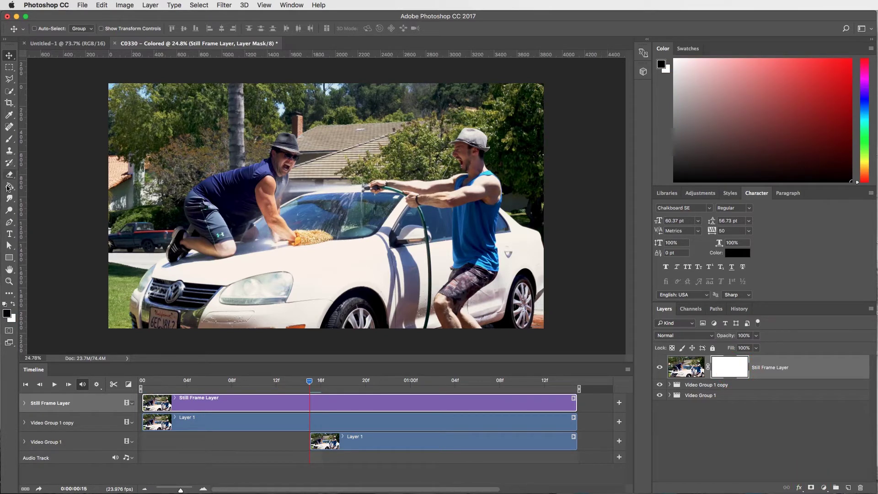
pyautogui.click(10, 139)
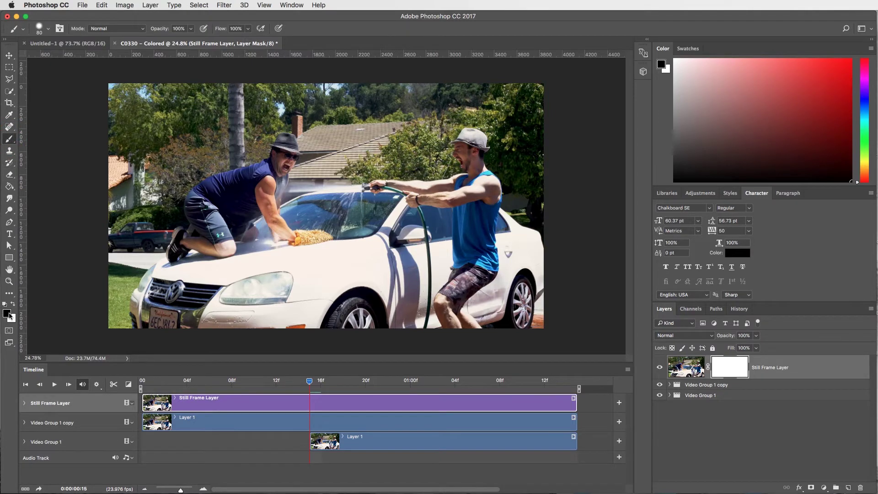
pyautogui.click(8, 313)
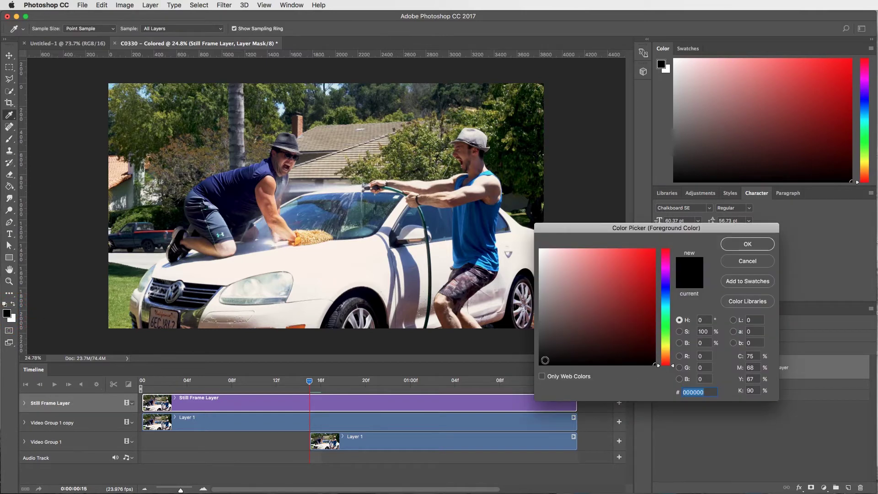
pyautogui.moveTo(549, 350); pyautogui.dragTo(511, 383)
pyautogui.click(739, 245)
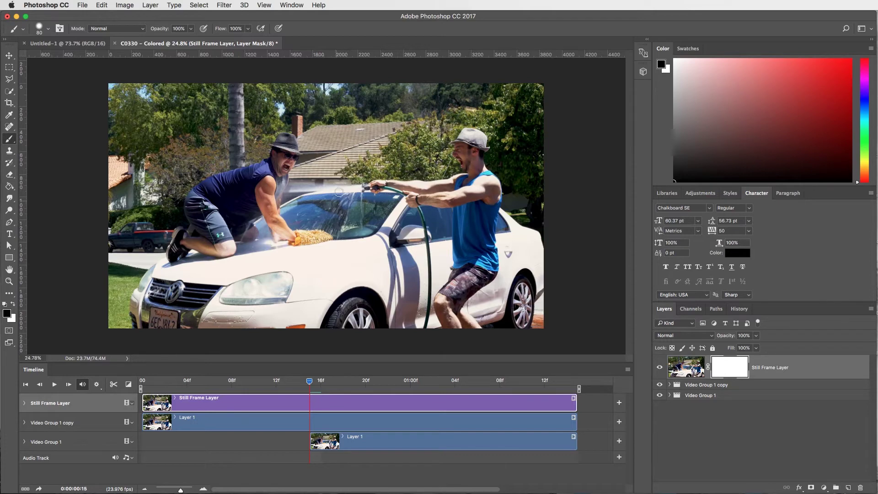
# Zoom in on the car and paint the mask over the spray above the windshield, with the red overlay shown
pyautogui.press('z')
pyautogui.click(315, 192)
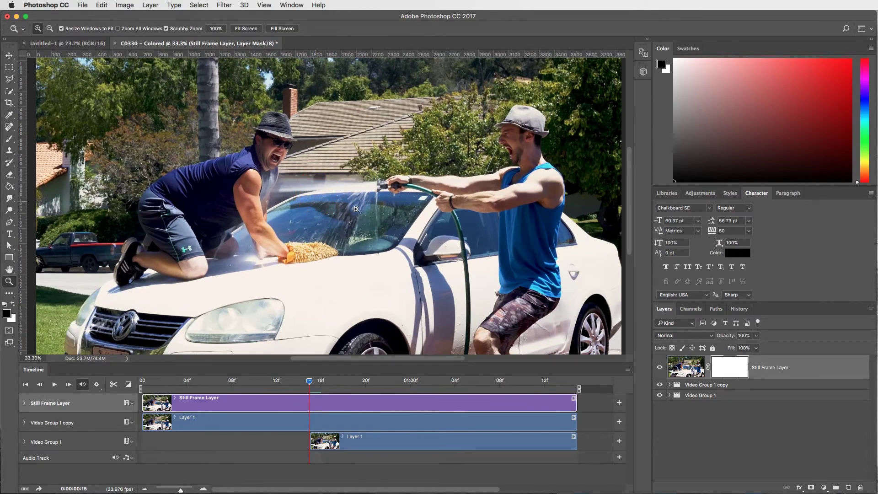
pyautogui.press('b')
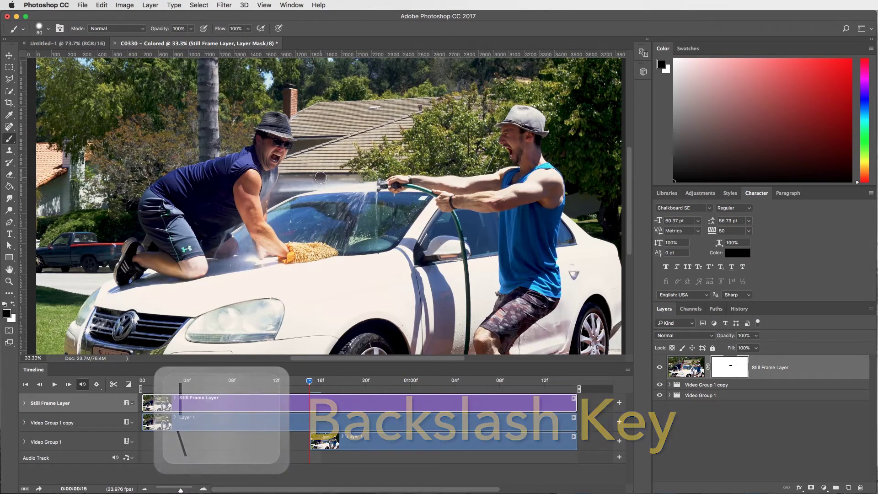
pyautogui.press('\\')
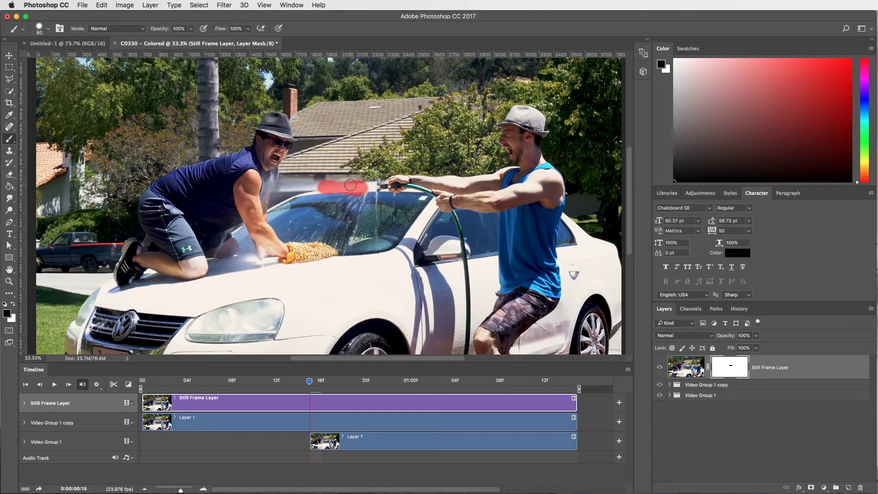
pyautogui.moveTo(348, 184)
pyautogui.mouseDown()
pyautogui.moveTo(324, 183)
pyautogui.moveTo(344, 190)
pyautogui.mouseUp()
# Soften the brush to about 6% hardness and extend the mask along the water spray
pyautogui.click(45, 29)
pyautogui.moveTo(76, 77); pyautogui.dragTo(55, 79)
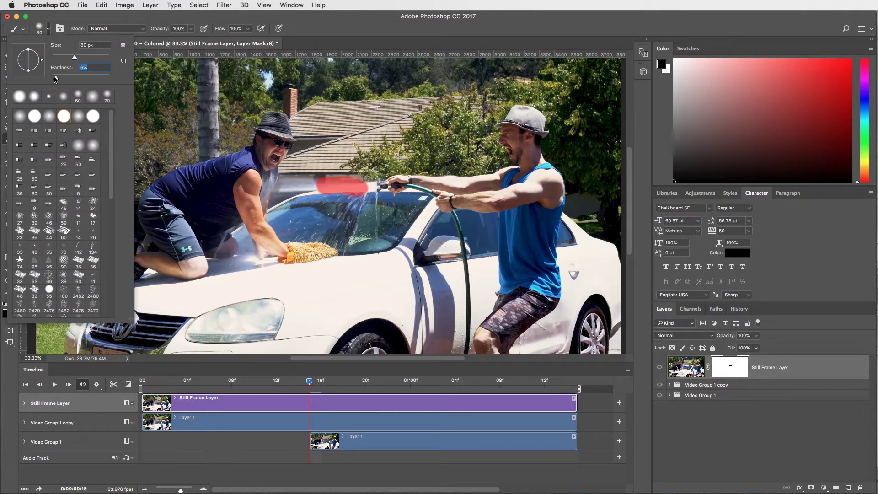
pyautogui.click(48, 29)
pyautogui.moveTo(315, 188)
pyautogui.mouseDown()
pyautogui.moveTo(295, 186)
pyautogui.moveTo(308, 189)
pyautogui.moveTo(276, 190)
pyautogui.moveTo(285, 181)
pyautogui.moveTo(368, 188)
pyautogui.mouseUp()
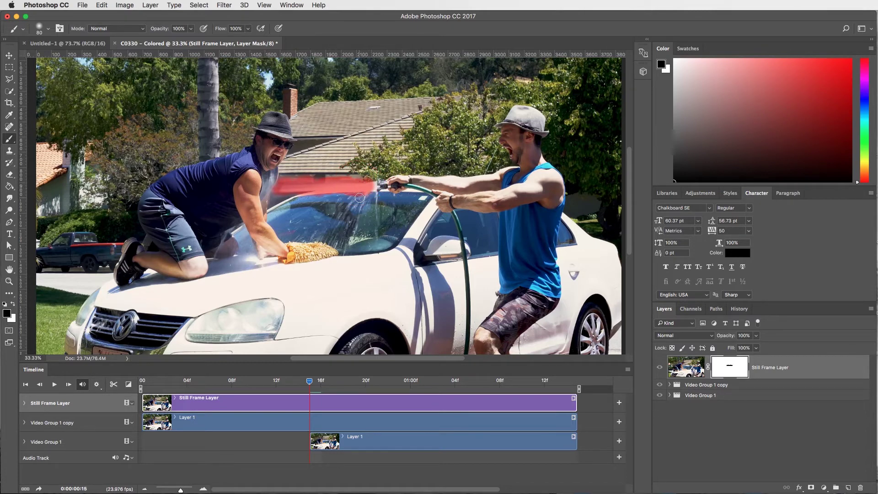
# Resize the brush to about 100 and mask the left man's hip and elbow and the car's grille
pyautogui.press(']')
pyautogui.press(']')
pyautogui.press(']')
pyautogui.press(']')
pyautogui.press(']')
pyautogui.press(']')
pyautogui.press(']')
pyautogui.press('[')
pyautogui.press('[')
pyautogui.press('[')
pyautogui.press('[')
# Scrub forward a few frames to check the motion, then return to frame 17
pyautogui.press('[')
pyautogui.press(']')
pyautogui.moveTo(354, 193)
pyautogui.mouseDown()
pyautogui.moveTo(339, 207)
pyautogui.moveTo(334, 193)
pyautogui.moveTo(328, 202)
pyautogui.moveTo(343, 214)
pyautogui.moveTo(354, 209)
pyautogui.moveTo(351, 219)
pyautogui.moveTo(359, 207)
pyautogui.moveTo(352, 233)
pyautogui.moveTo(347, 201)
pyautogui.moveTo(337, 225)
pyautogui.moveTo(344, 224)
pyautogui.moveTo(342, 242)
pyautogui.moveTo(326, 218)
pyautogui.moveTo(303, 233)
pyautogui.moveTo(316, 222)
pyautogui.moveTo(292, 213)
pyautogui.moveTo(350, 192)
pyautogui.moveTo(306, 224)
pyautogui.moveTo(327, 199)
pyautogui.mouseUp()
pyautogui.moveTo(222, 240)
pyautogui.mouseDown()
pyautogui.moveTo(219, 257)
pyautogui.moveTo(235, 255)
pyautogui.moveTo(231, 264)
pyautogui.moveTo(237, 239)
pyautogui.moveTo(229, 261)
pyautogui.moveTo(240, 249)
pyautogui.moveTo(242, 257)
pyautogui.moveTo(239, 227)
pyautogui.moveTo(222, 265)
pyautogui.mouseUp()
pyautogui.press(']')
pyautogui.press(']')
pyautogui.press(']')
pyautogui.press(']')
pyautogui.moveTo(91, 320)
pyautogui.mouseDown()
pyautogui.moveTo(109, 311)
pyautogui.moveTo(91, 343)
pyautogui.moveTo(101, 316)
pyautogui.moveTo(132, 307)
pyautogui.mouseUp()
pyautogui.press('[')
pyautogui.press('[')
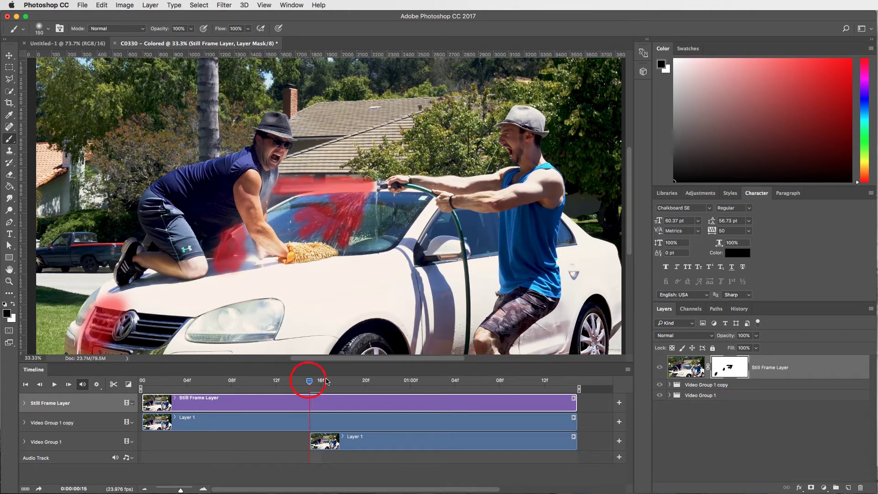
pyautogui.moveTo(308, 379); pyautogui.dragTo(346, 380)
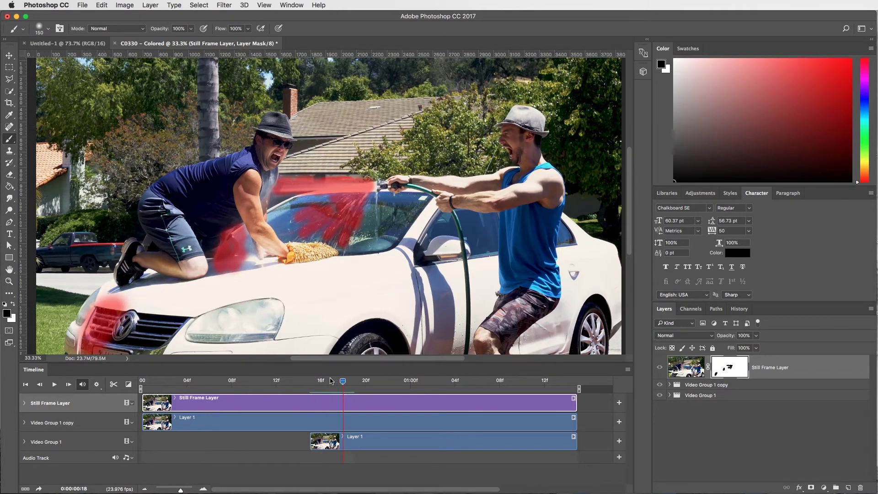
pyautogui.click(331, 380)
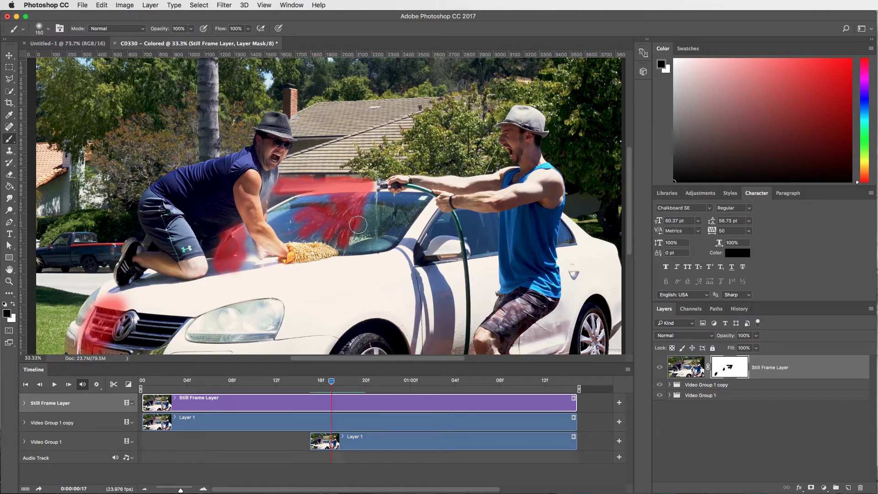
# Hide the red mask overlay and scrub forward to check the masked motion
pyautogui.press('\\')
pyautogui.moveTo(331, 382)
pyautogui.mouseDown()
pyautogui.moveTo(508, 389)
pyautogui.moveTo(416, 386)
pyautogui.mouseUp()
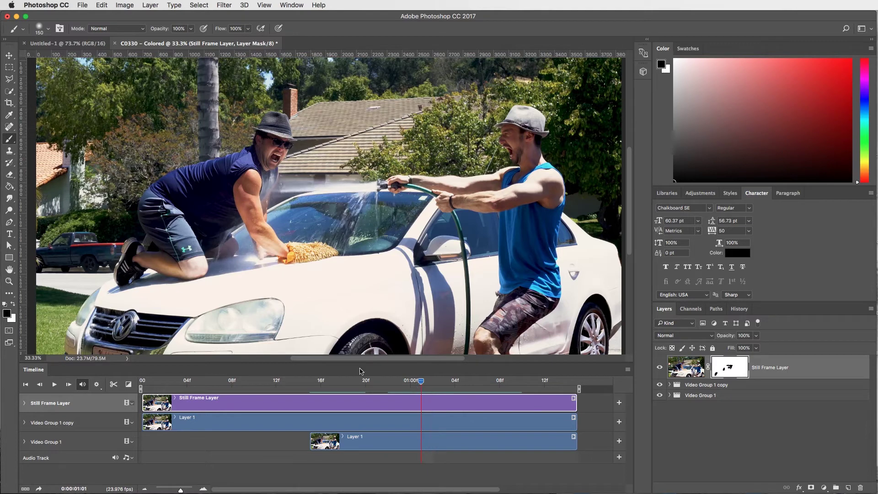
pyautogui.click(266, 329)
# Paint the mask over the lower bumper and left headlight, then hide the overlay and preview playback
pyautogui.press('\\')
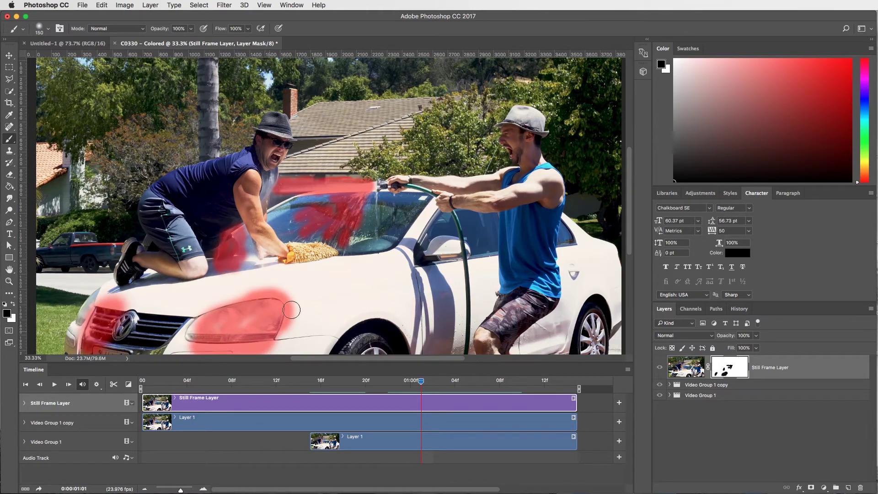
pyautogui.scroll(-4, 288, 311)
pyautogui.moveTo(209, 314); pyautogui.dragTo(237, 322)
pyautogui.press('\\')
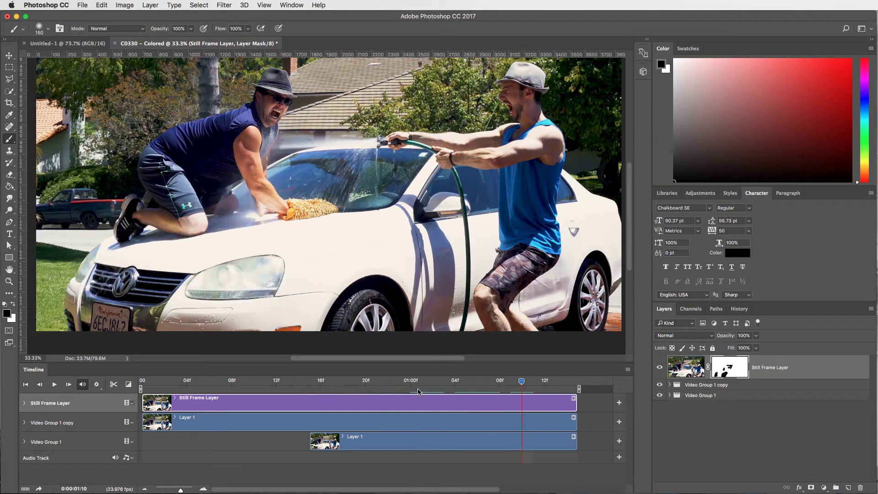
pyautogui.press('space')
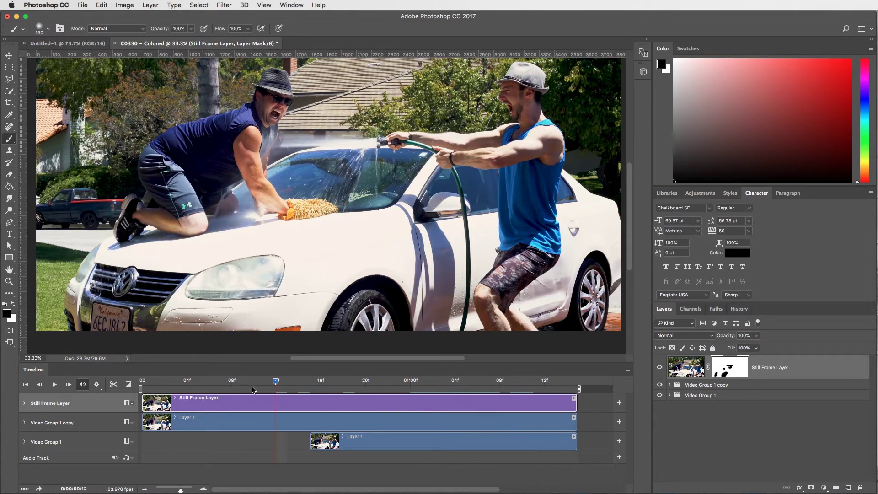
# Zoom out to 27.6%, play the cinemagraph from the first frame, then stop at frame 17
pyautogui.click(145, 386)
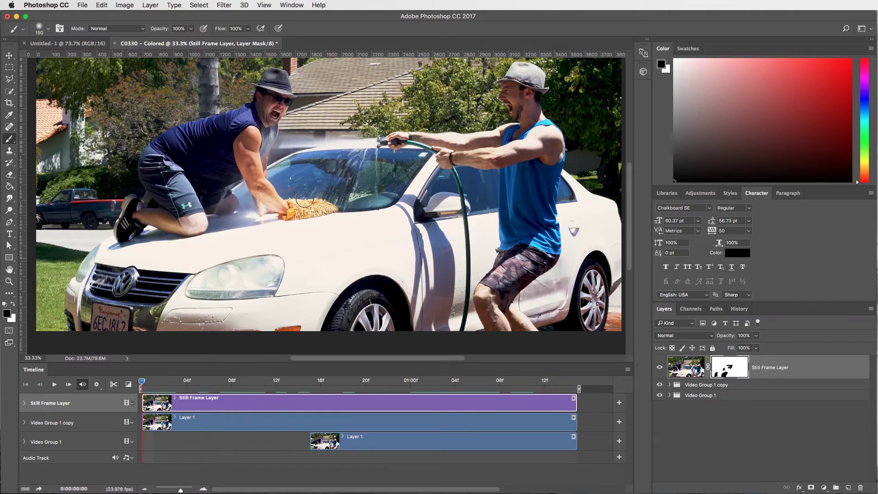
pyautogui.scroll(2, 304, 198)
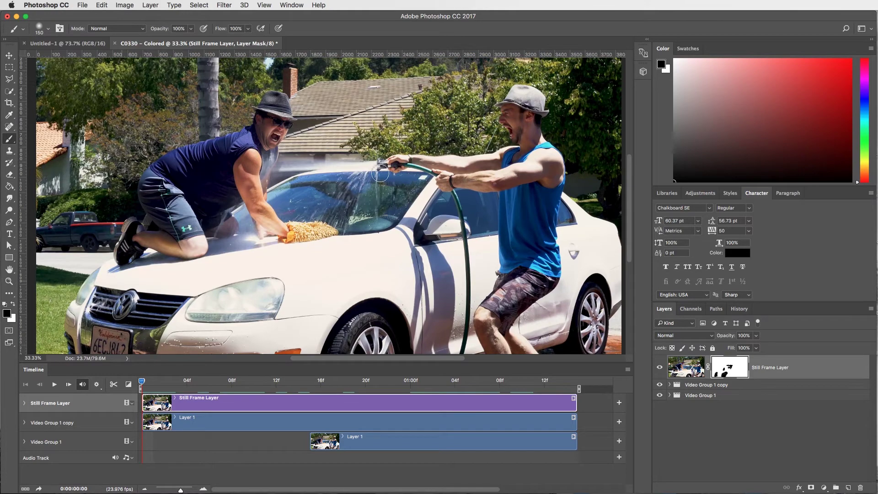
pyautogui.press('z')
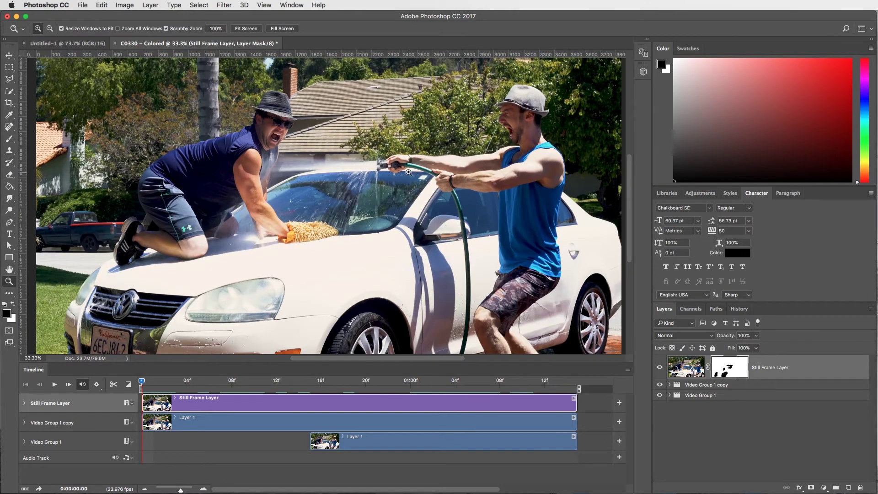
pyautogui.moveTo(407, 172); pyautogui.dragTo(398, 175)
pyautogui.press('v')
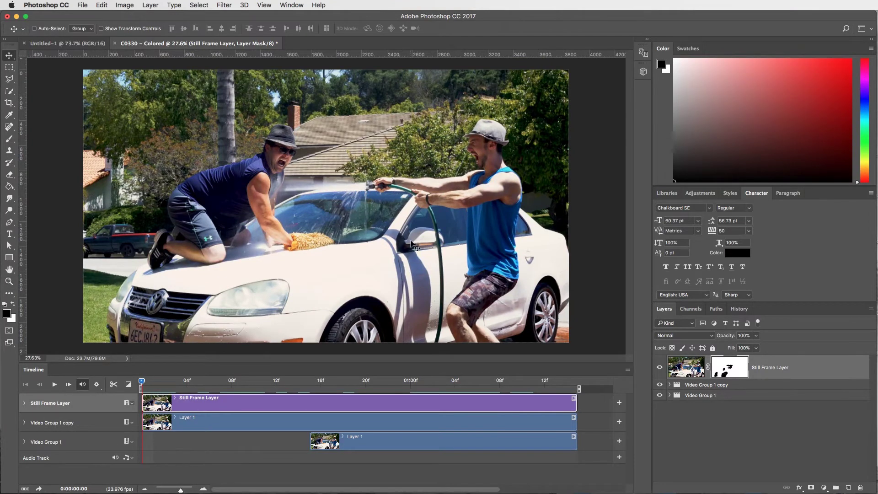
pyautogui.press('space')
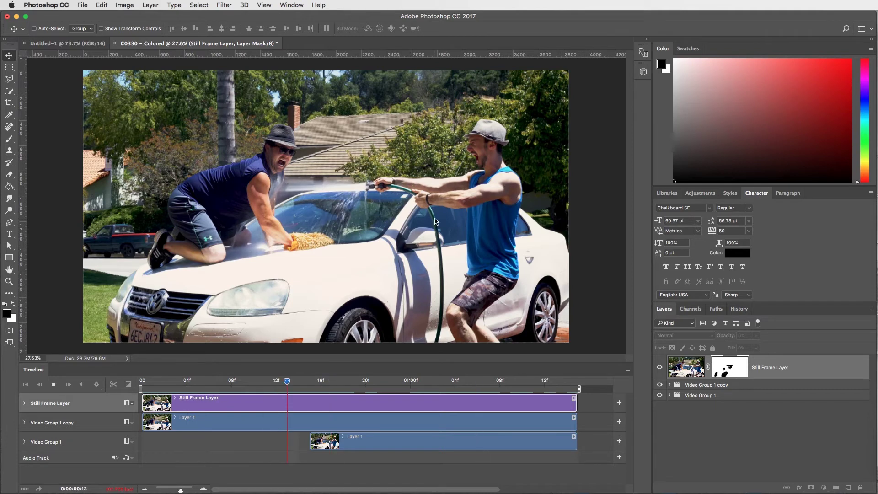
pyautogui.press('space')
pyautogui.moveTo(320, 382); pyautogui.dragTo(332, 381)
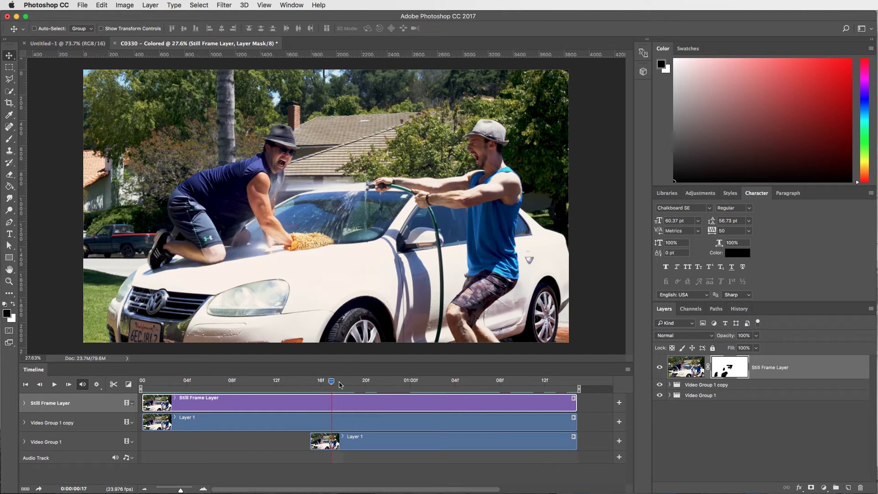
pyautogui.click(85, 6)
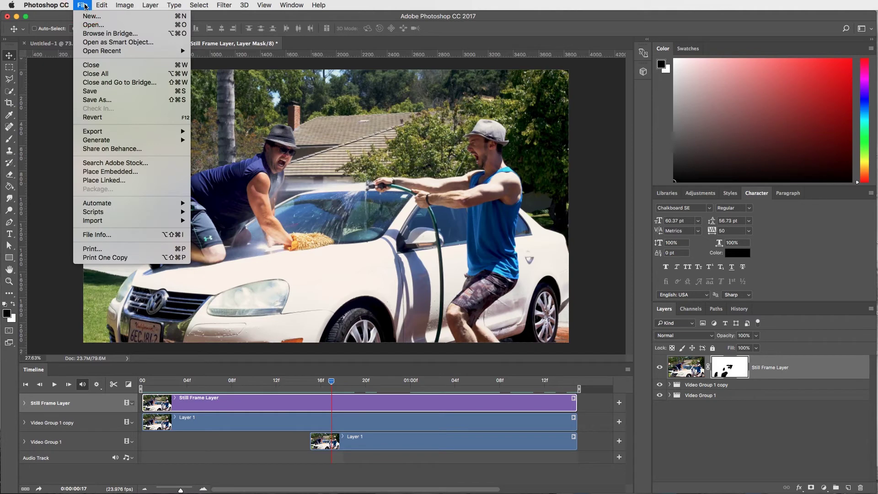
pyautogui.moveTo(106, 133)
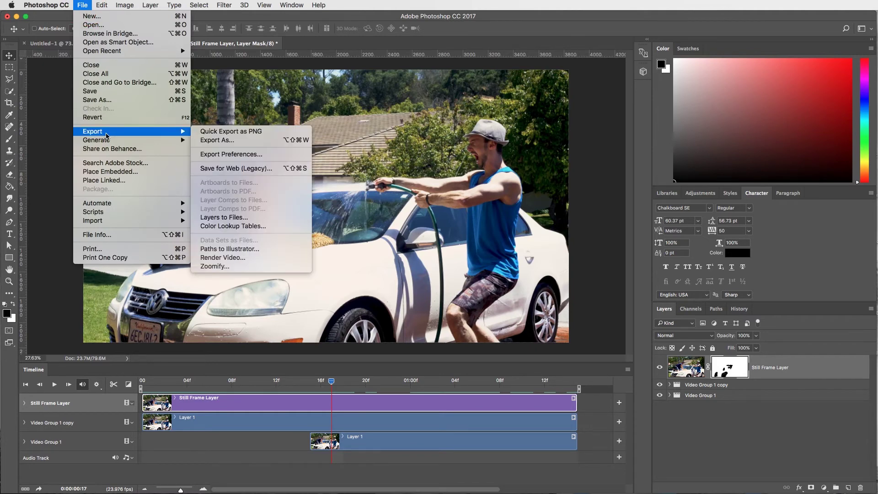
pyautogui.click(272, 169)
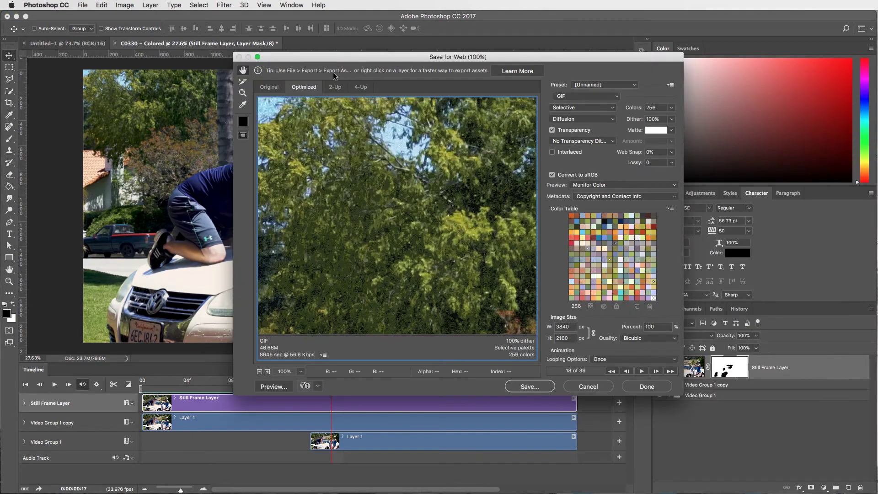
pyautogui.click(615, 97)
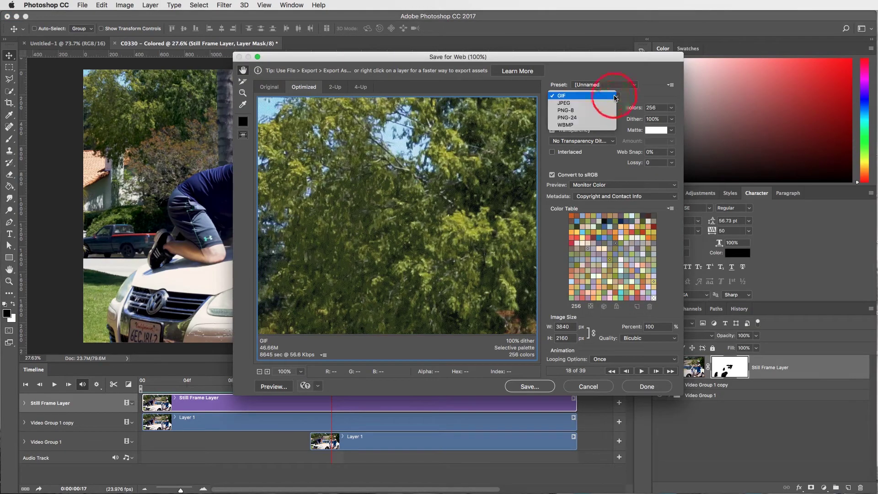
pyautogui.click(631, 98)
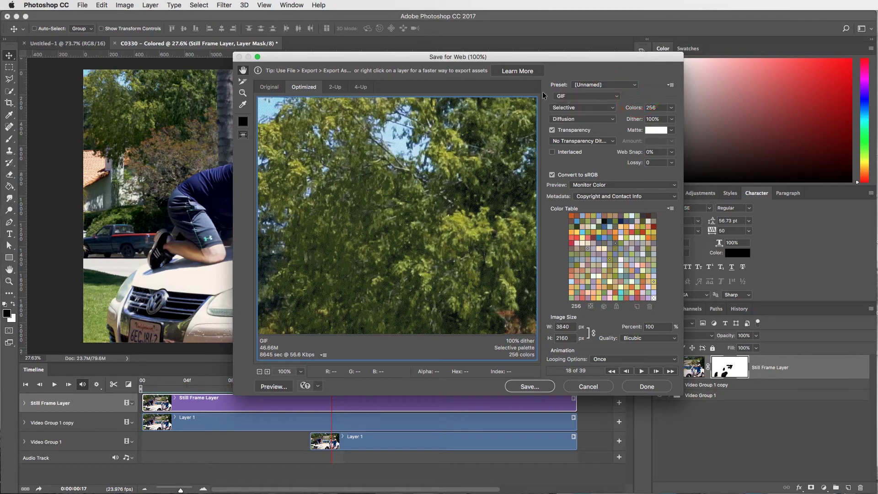
pyautogui.click(590, 97)
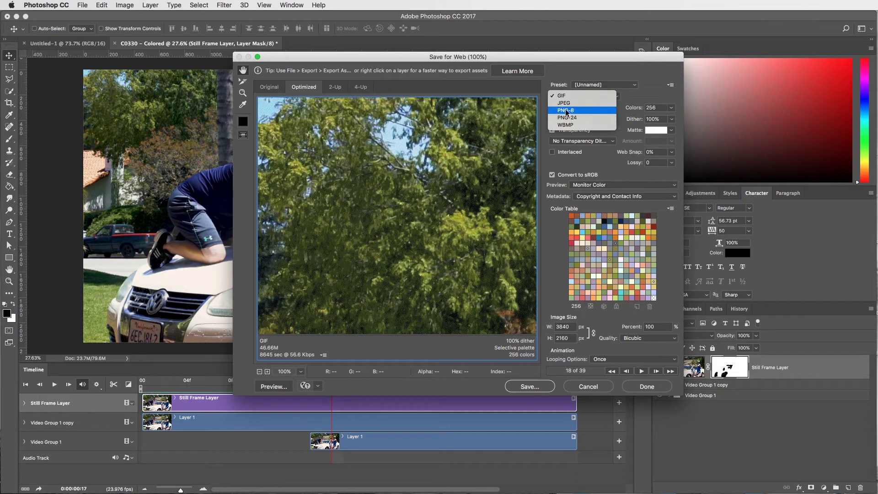
pyautogui.click(631, 92)
pyautogui.click(618, 96)
pyautogui.click(579, 96)
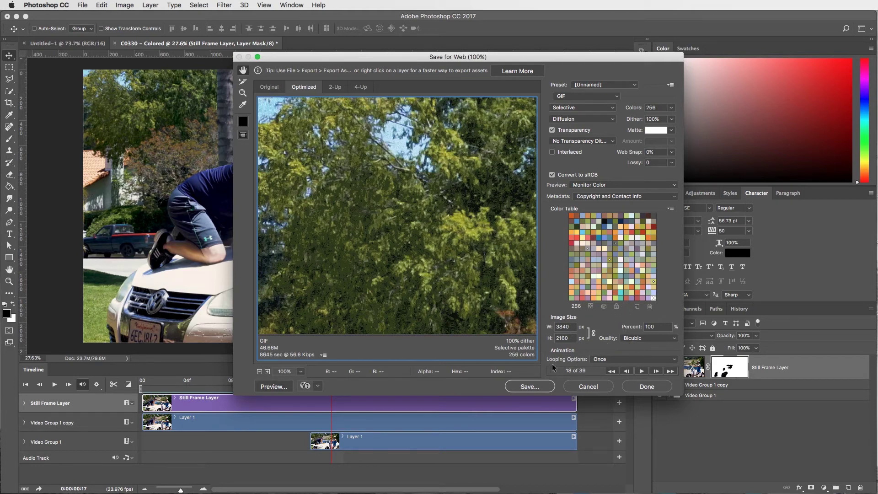
pyautogui.click(609, 359)
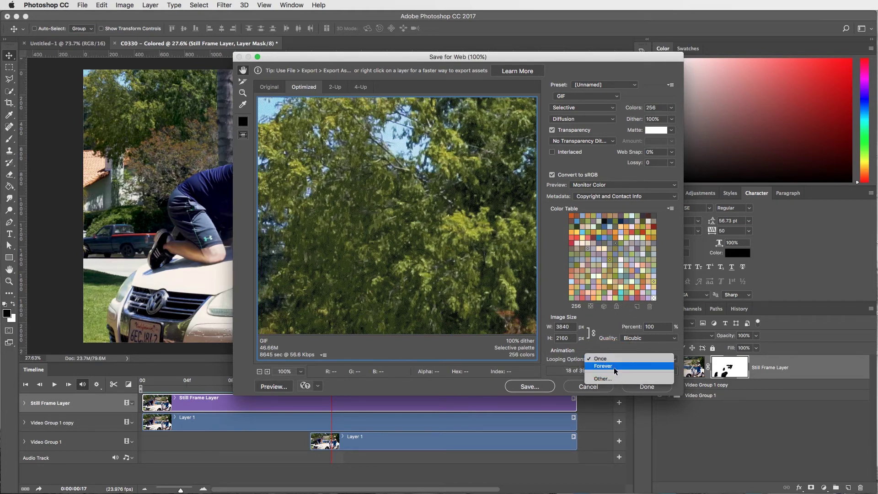
pyautogui.click(611, 366)
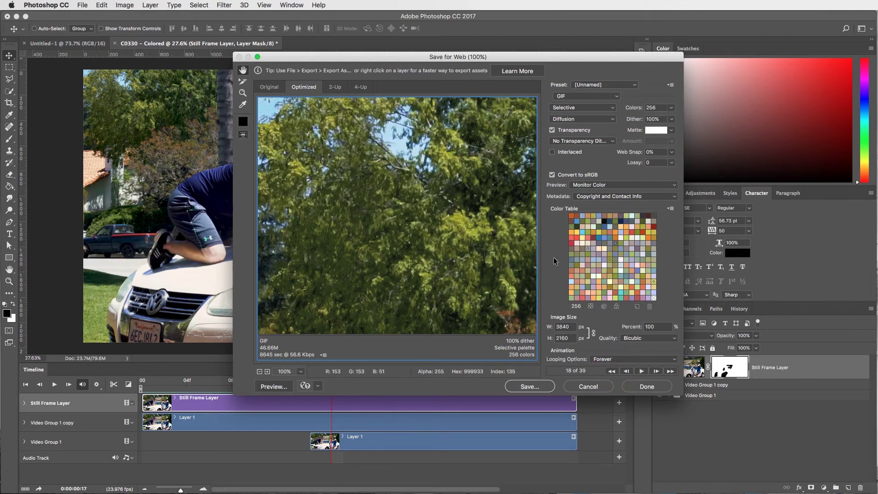
pyautogui.click(609, 360)
pyautogui.click(609, 364)
pyautogui.click(608, 359)
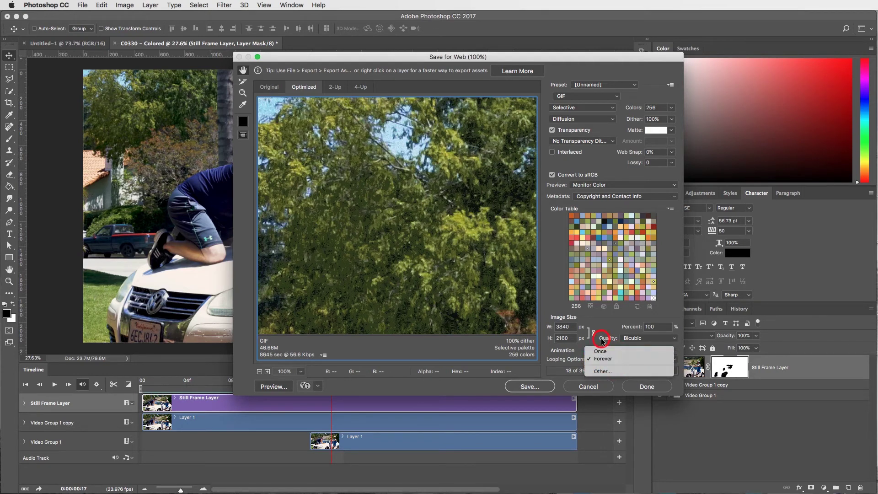
pyautogui.click(628, 359)
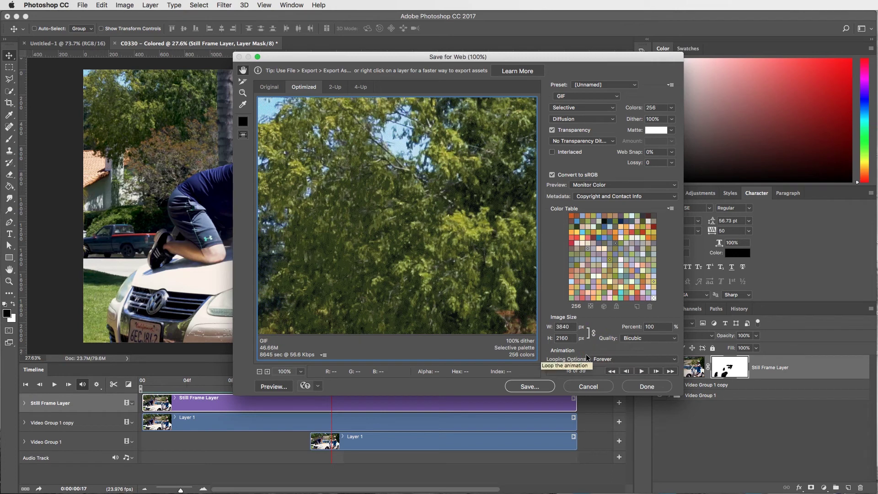
pyautogui.click(608, 360)
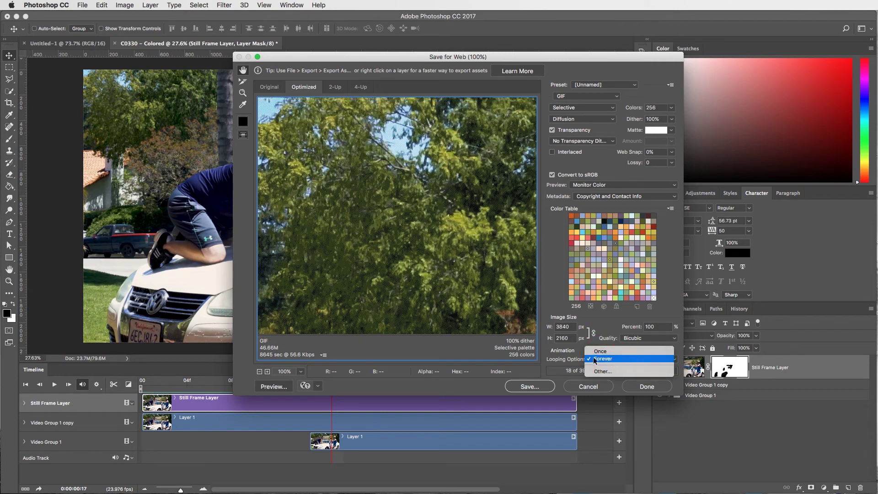
pyautogui.click(573, 359)
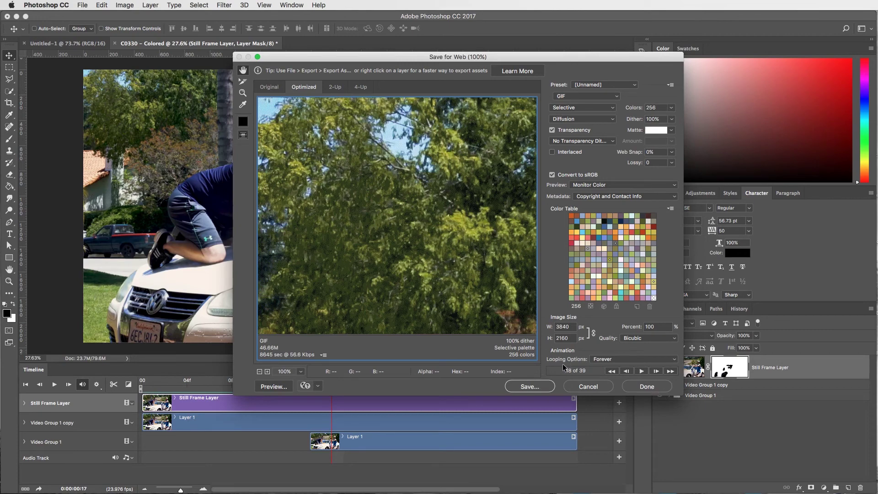
pyautogui.click(594, 388)
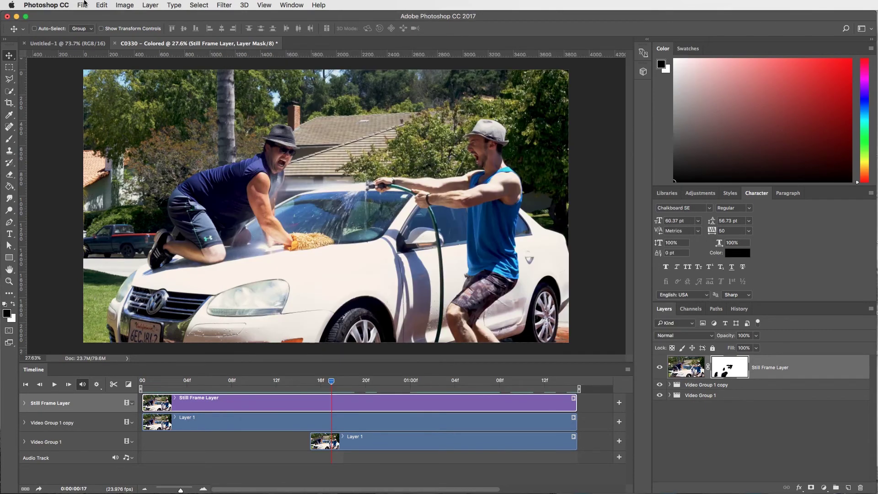
pyautogui.click(83, 4)
pyautogui.moveTo(107, 132)
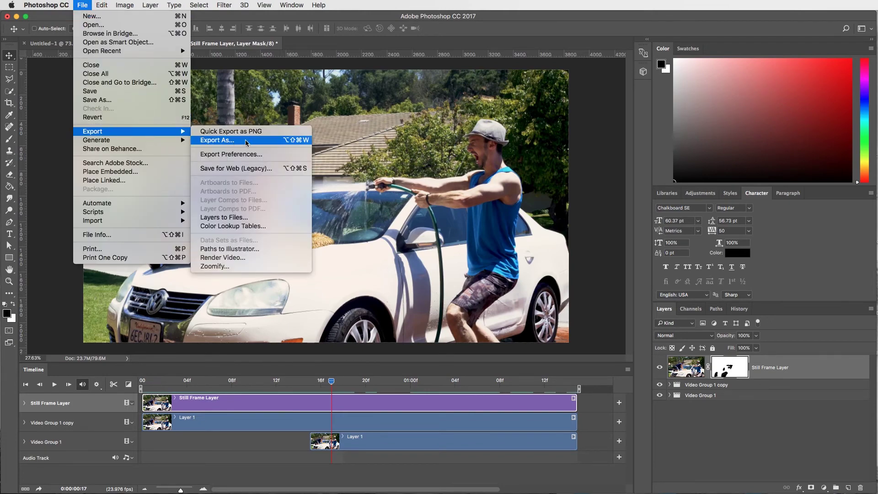
pyautogui.click(231, 259)
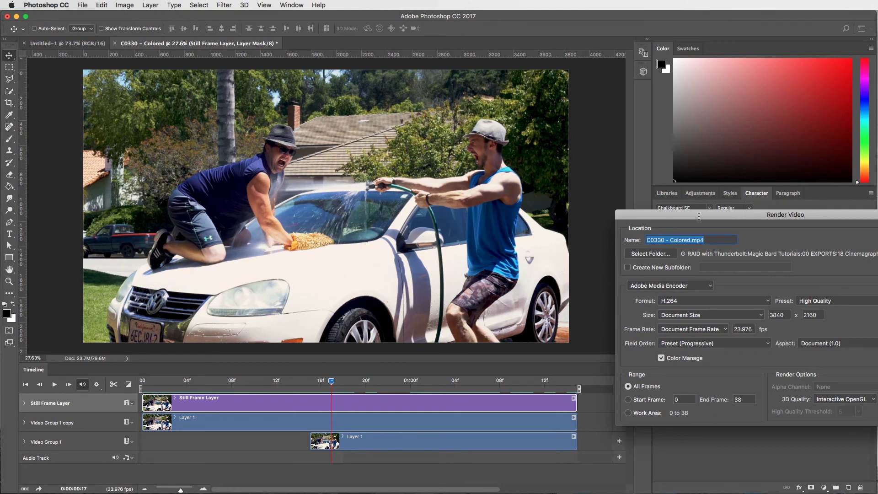
pyautogui.moveTo(698, 216); pyautogui.dragTo(367, 195)
pyautogui.moveTo(510, 188); pyautogui.dragTo(480, 165)
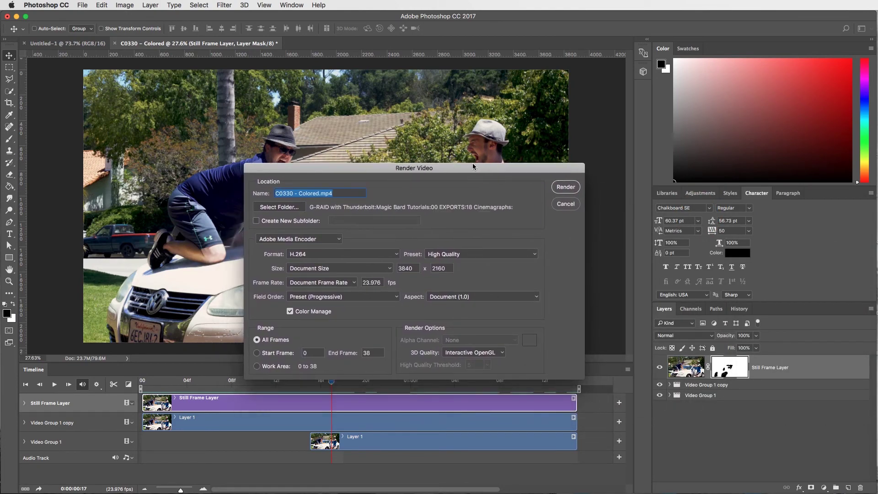
pyautogui.moveTo(452, 168); pyautogui.dragTo(600, 154)
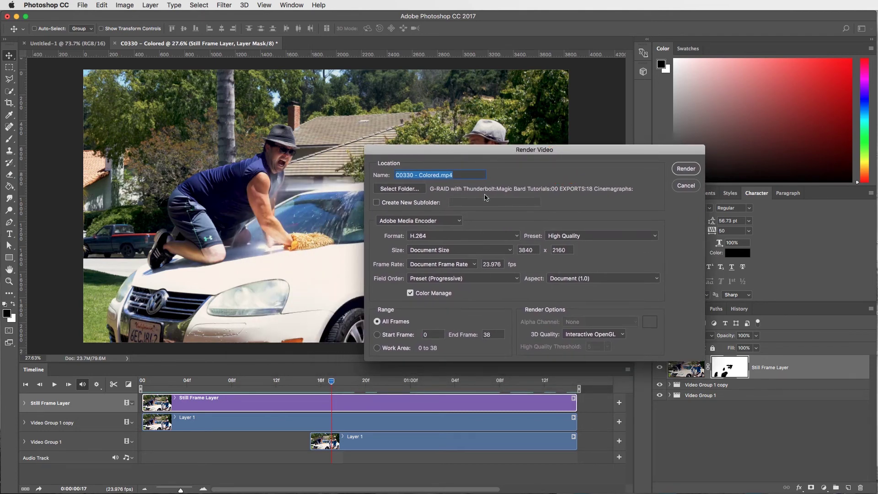
pyautogui.moveTo(588, 156); pyautogui.dragTo(589, 141)
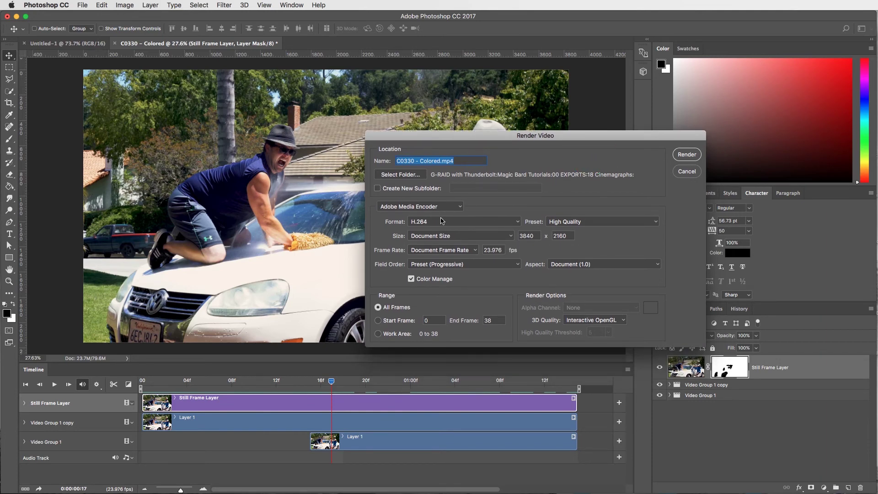
pyautogui.doubleClick(406, 160)
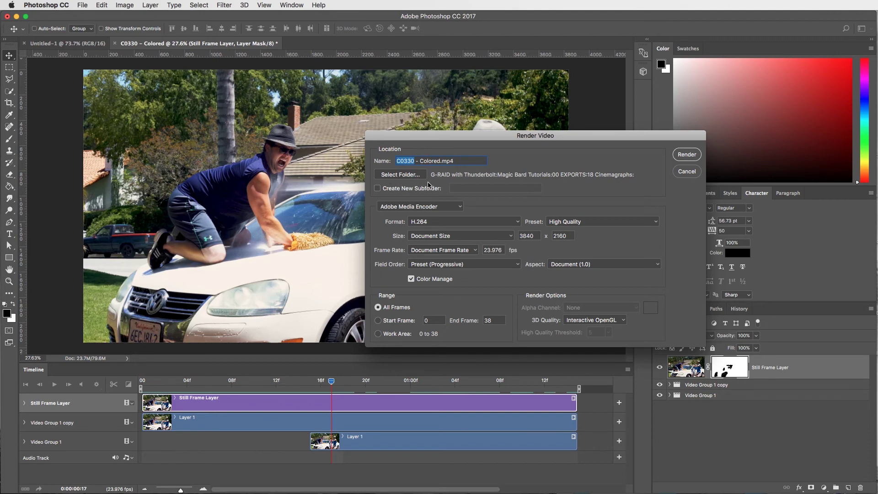
pyautogui.moveTo(544, 139); pyautogui.dragTo(547, 131)
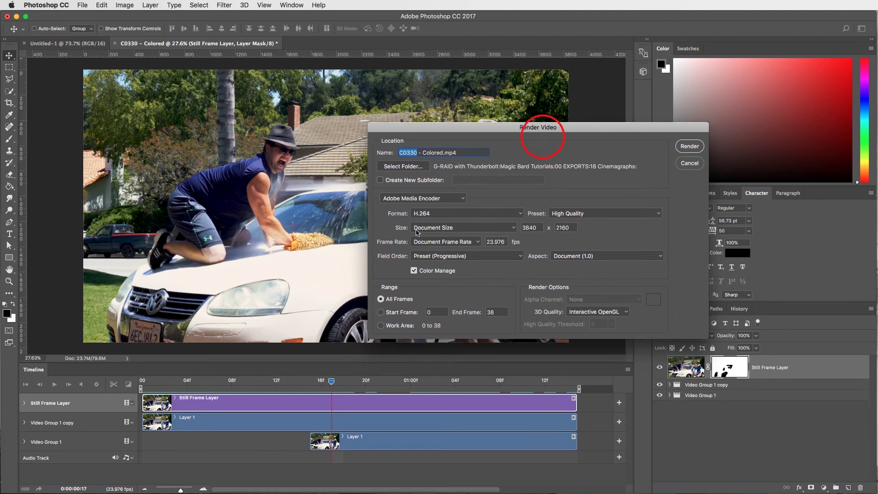
pyautogui.click(689, 163)
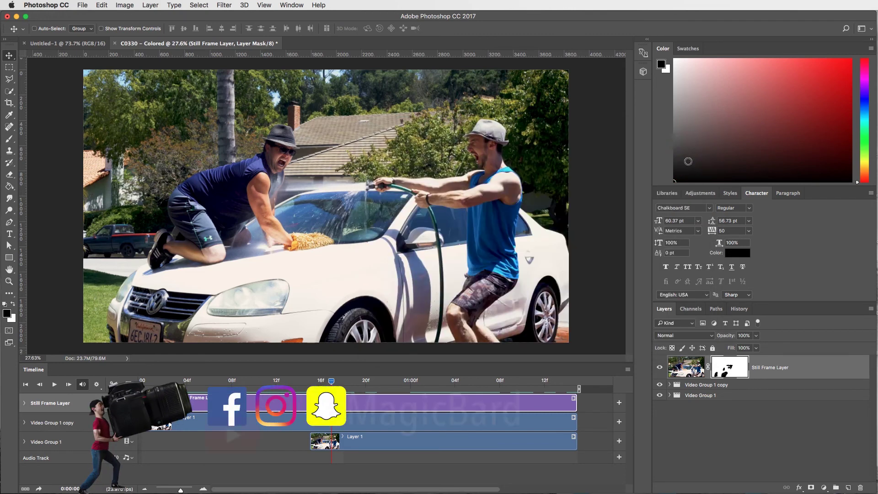